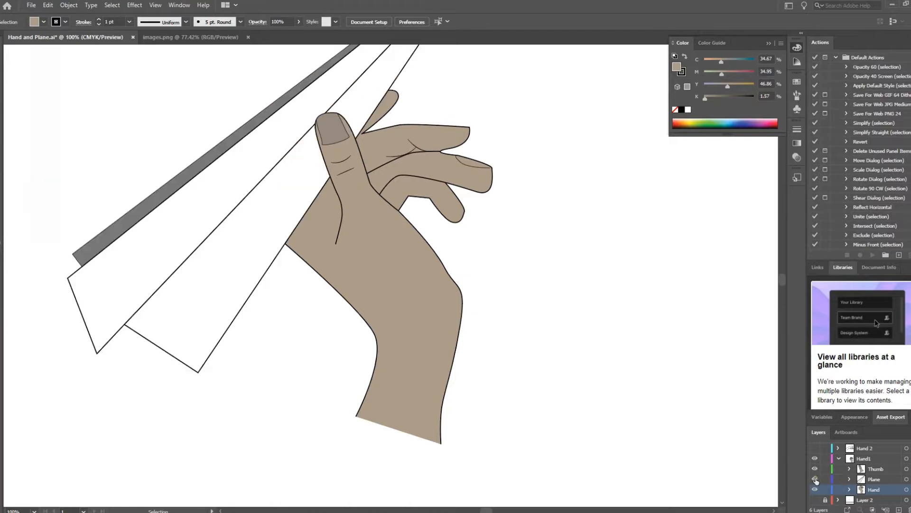
Step: Hide the Hand1 layer and show the Hand 2 layer so only the open-hand drawing is displayed
scroll(433, 270, up, 1)
scroll(432, 269, down, 2)
scroll(433, 270, up, 2)
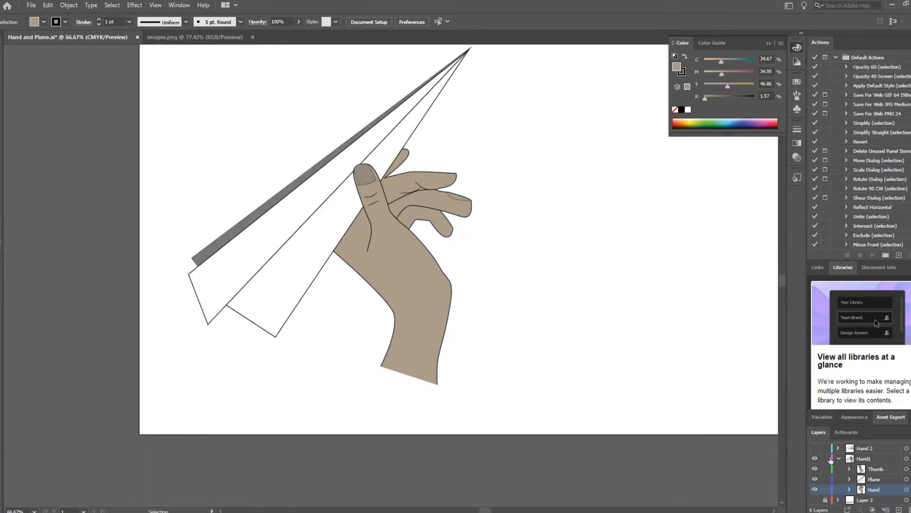
click(839, 458)
click(815, 489)
click(815, 478)
scroll(353, 254, up, 3)
drag(374, 275, 397, 275)
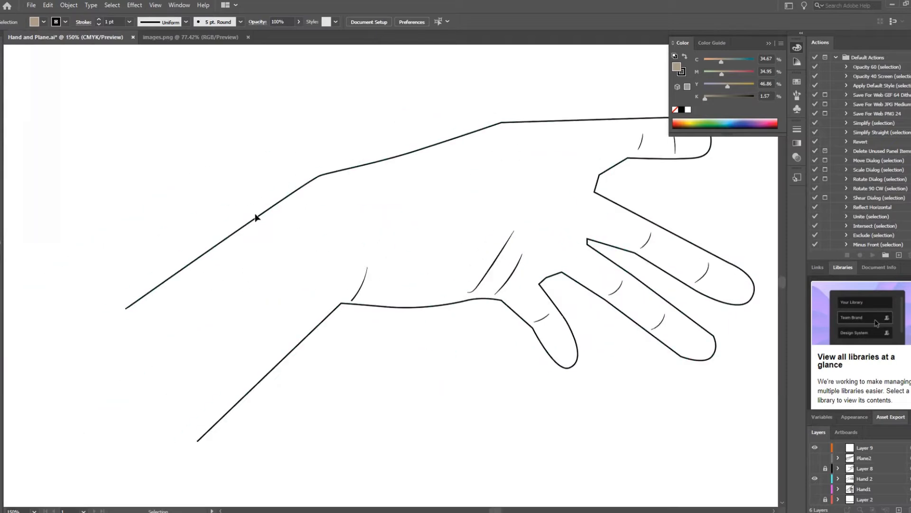
Step: Fill the Hand 2 outline with the skin colour sampled from the first hand, showing the Hand1 layer for reference
click(258, 217)
scroll(471, 304, down, 2)
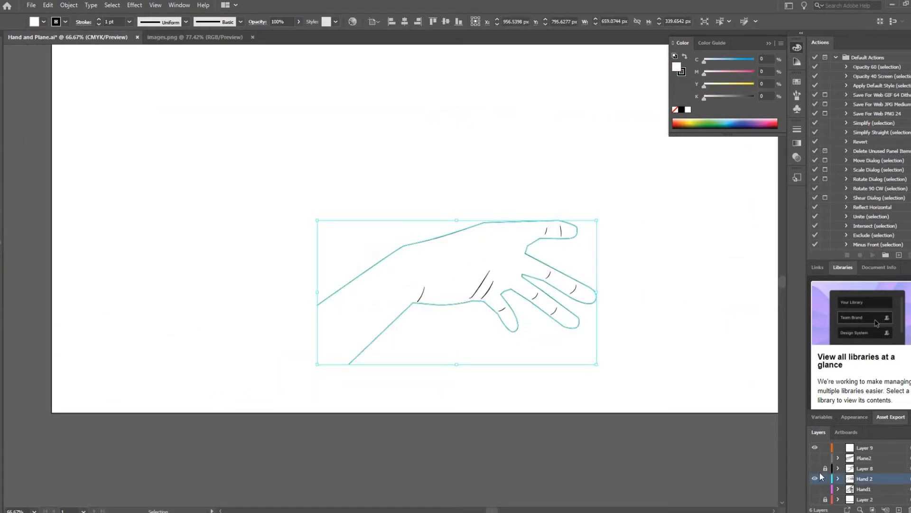
click(815, 490)
key(i)
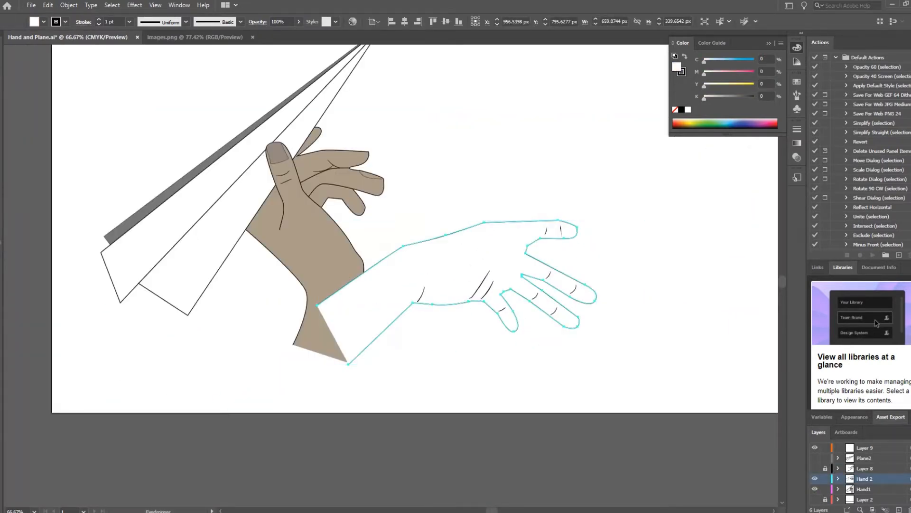
click(332, 185)
key(v)
scroll(375, 348, up, 3)
scroll(375, 348, down, 2)
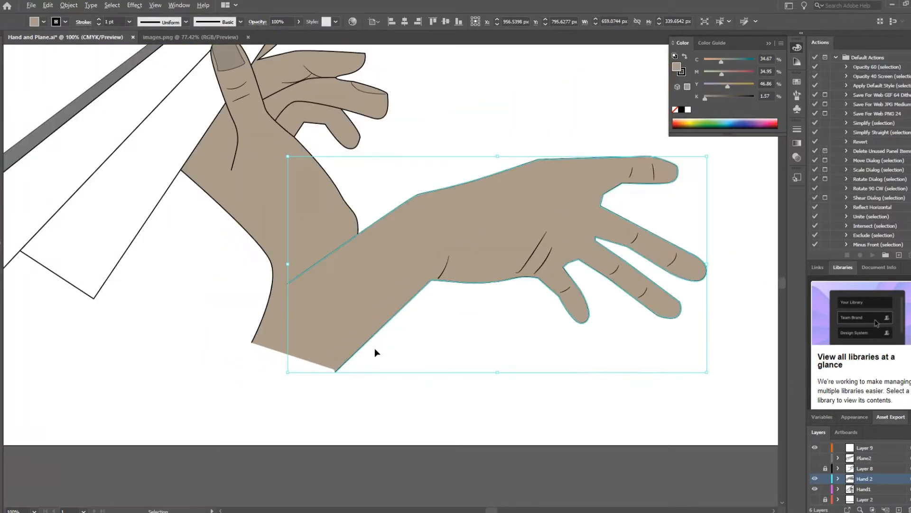
Step: Hide the Hand1 layer, show Layer 8 and rename it Thumb
click(815, 489)
click(816, 468)
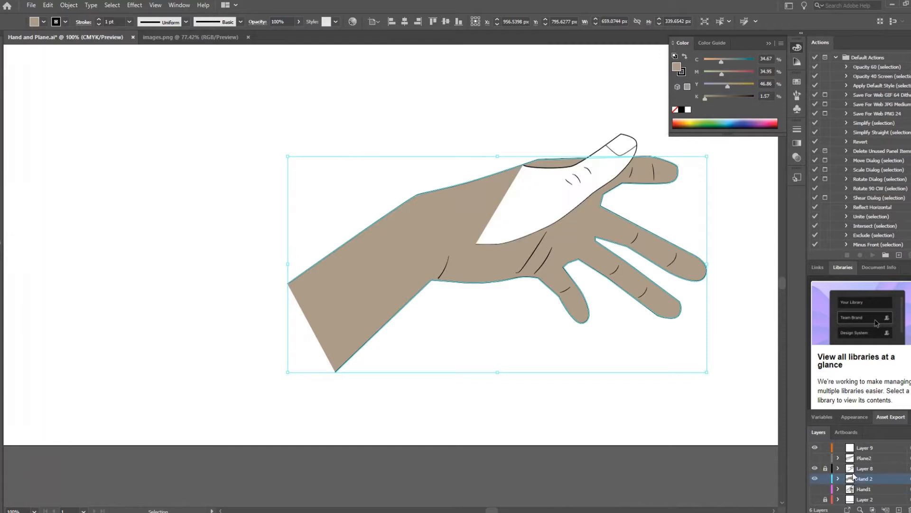
double_click(871, 468)
text(Thumb)
key(Return)
Step: Fill the thumb shape with the skin colour sampled from the Hand 2 forearm
drag(543, 206, 444, 237)
click(435, 235)
key(i)
click(339, 234)
key(v)
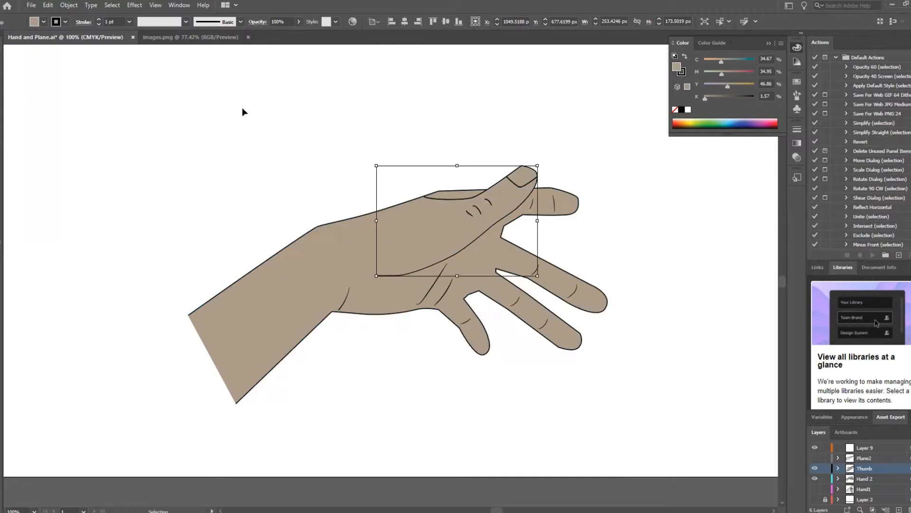
click(243, 112)
scroll(552, 171, up, 3)
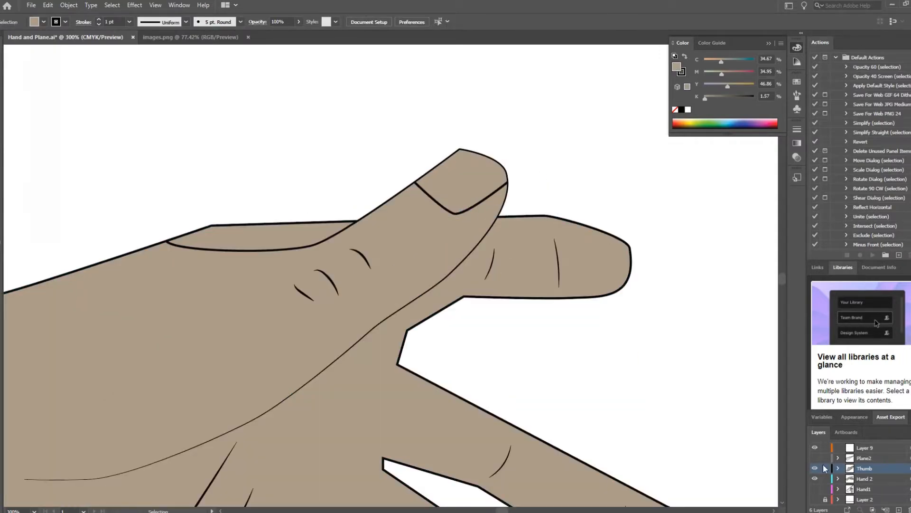
Step: Set the Thumb layer's selection colour to blue in its layer options
click(451, 256)
scroll(424, 137, up, 3)
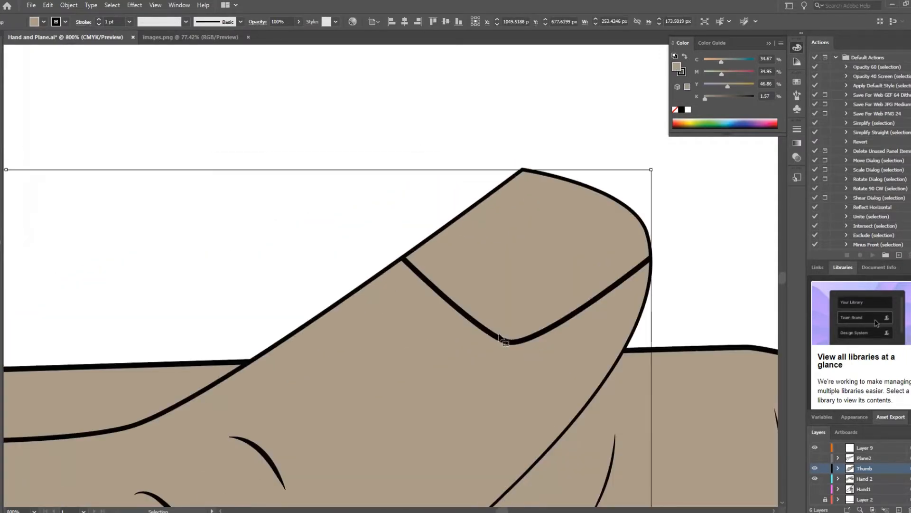
double_click(499, 338)
click(500, 338)
double_click(265, 130)
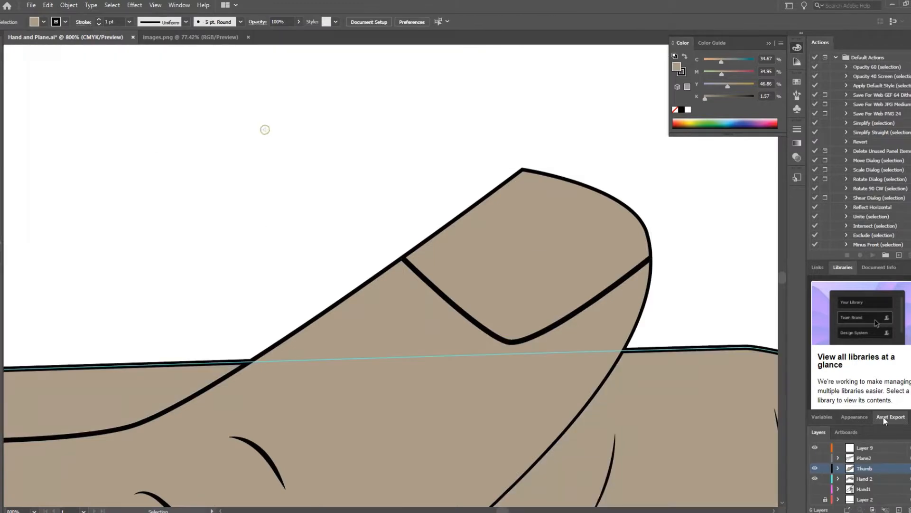
double_click(890, 470)
click(440, 237)
click(427, 260)
click(454, 303)
Step: Extend the thumbnail line around the thumb tip with the Pen tool and close it into a full nail shape
drag(182, 157, 213, 369)
key(p)
scroll(342, 154, up, 2)
click(572, 245)
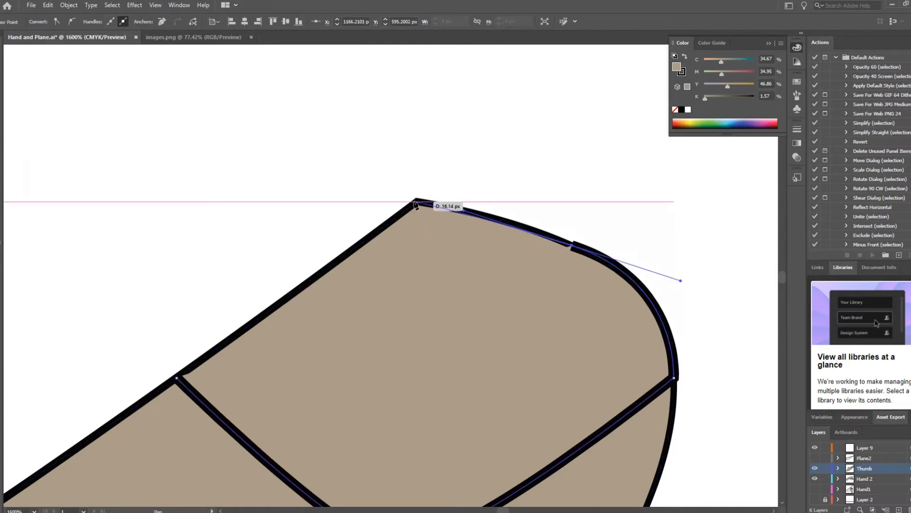
drag(414, 201, 178, 378)
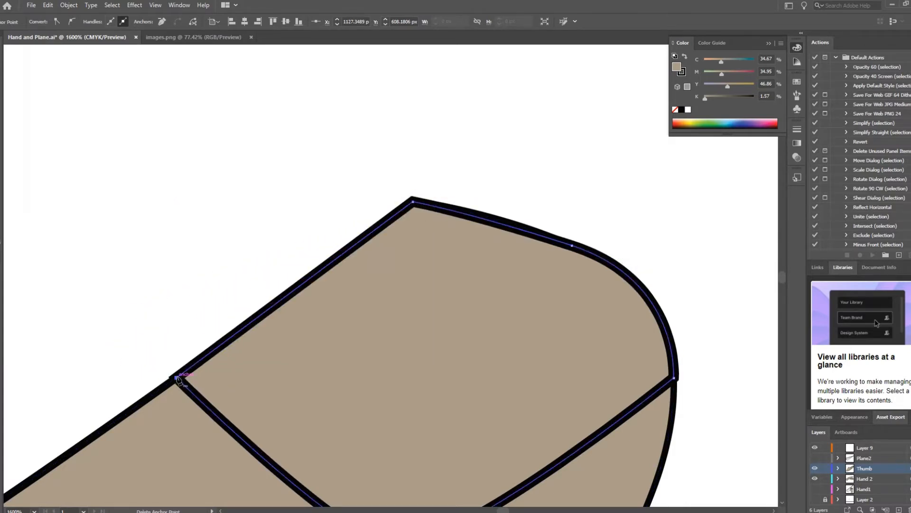
key(v)
click(221, 167)
Step: Select the closed thumbnail shape and fill it with the darker nail colour sampled from the first hand's thumbnail
scroll(220, 163, down, 2)
drag(340, 311, 418, 310)
scroll(511, 306, up, 4)
drag(557, 128, 503, 227)
key(a)
click(595, 240)
click(437, 283)
scroll(437, 284, down, 4)
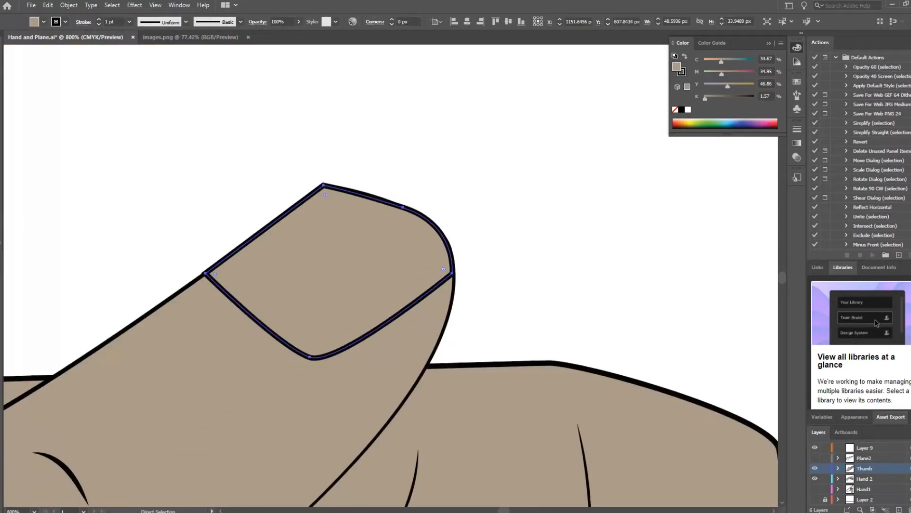
scroll(453, 204, down, 7)
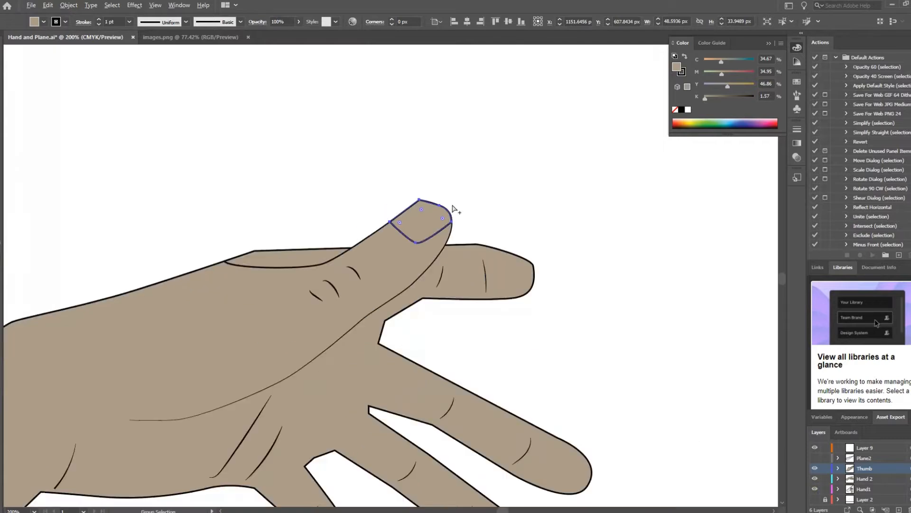
key(i)
click(180, 150)
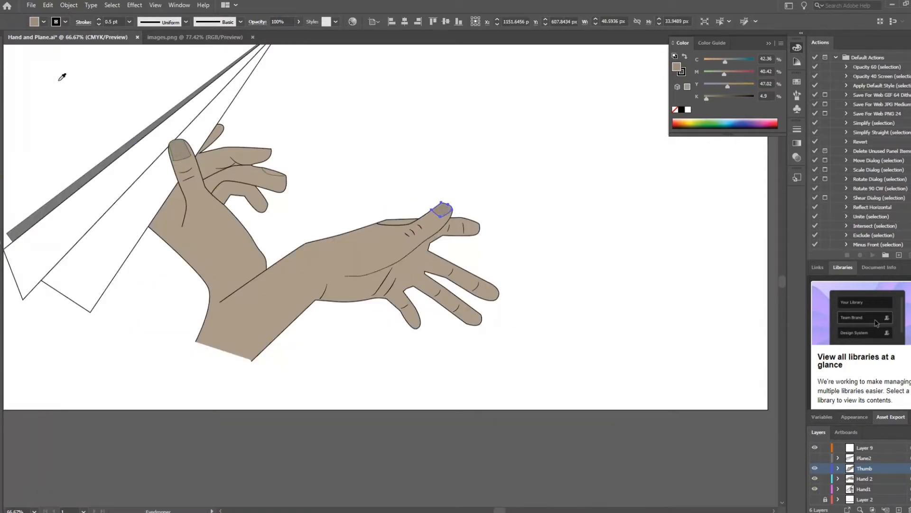
click(231, 120)
scroll(218, 171, up, 3)
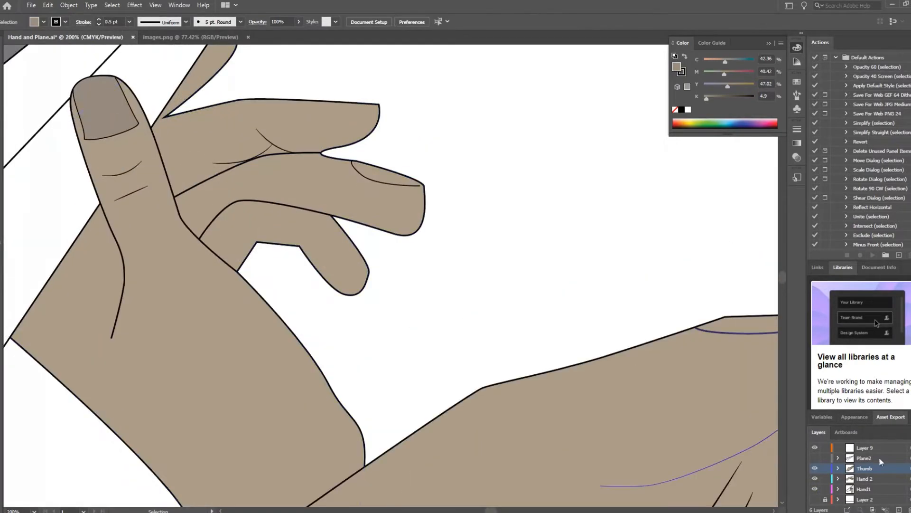
Step: Hide the Hand1 layer and nest the Thumb and Hand 2 layers inside a new layer named Hand 2
click(815, 489)
scroll(420, 213, down, 2)
drag(446, 254, 357, 216)
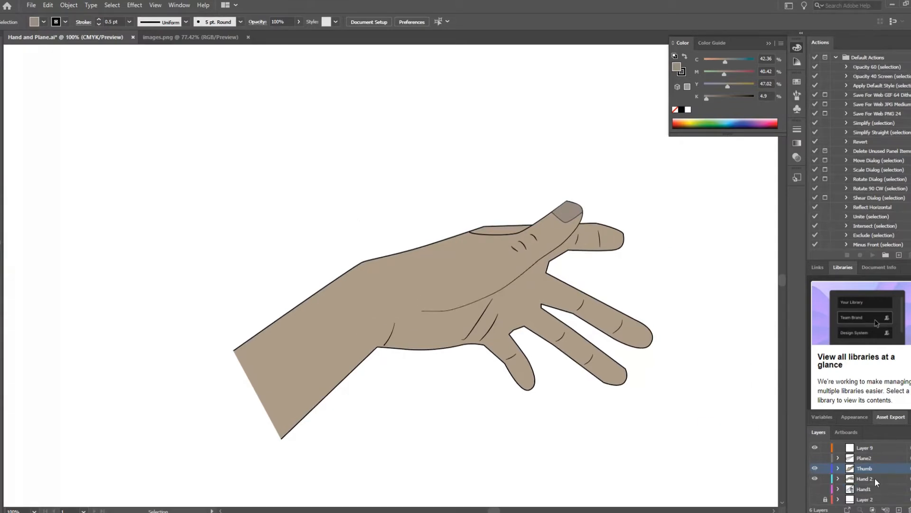
click(899, 510)
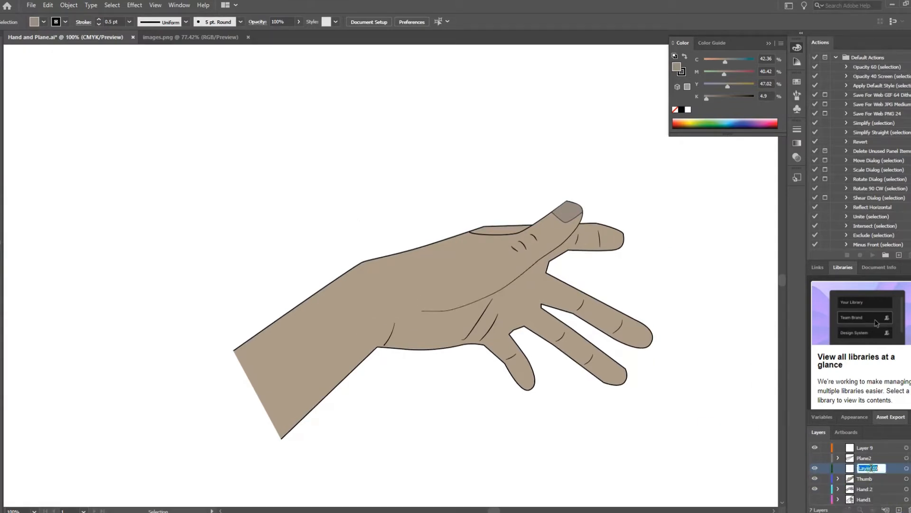
click(866, 479)
shift+click(867, 489)
drag(866, 479, 855, 470)
click(838, 468)
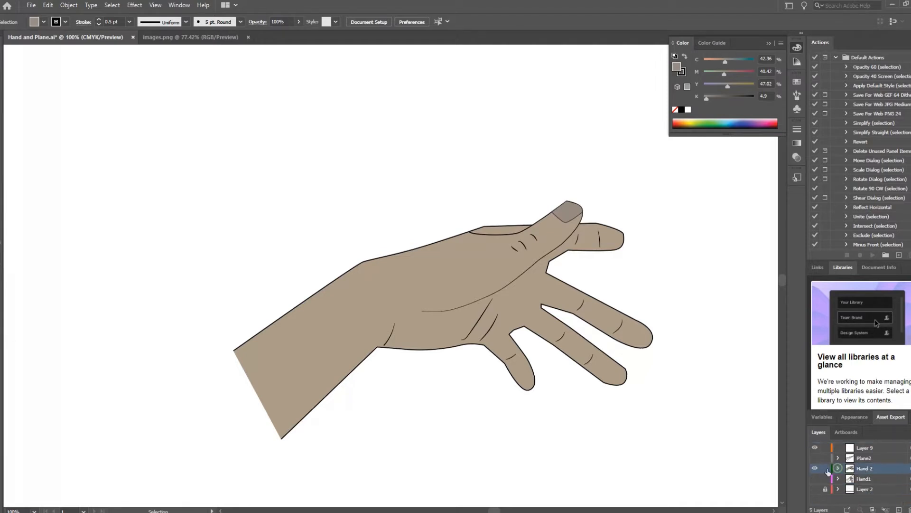
Step: Hide the Hand 2 layer, show Hand1 and hide its Thumb and Plane sublayers, leaving only Hand displayed
click(815, 468)
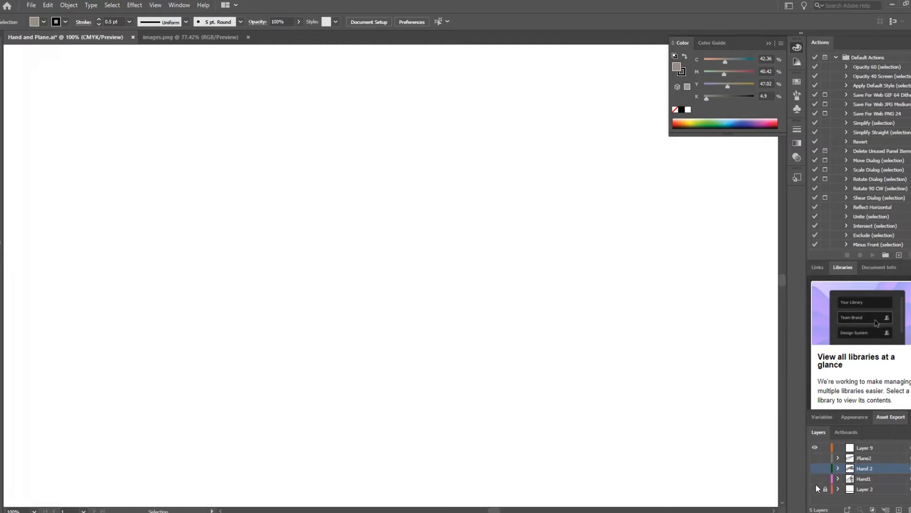
click(814, 478)
click(838, 479)
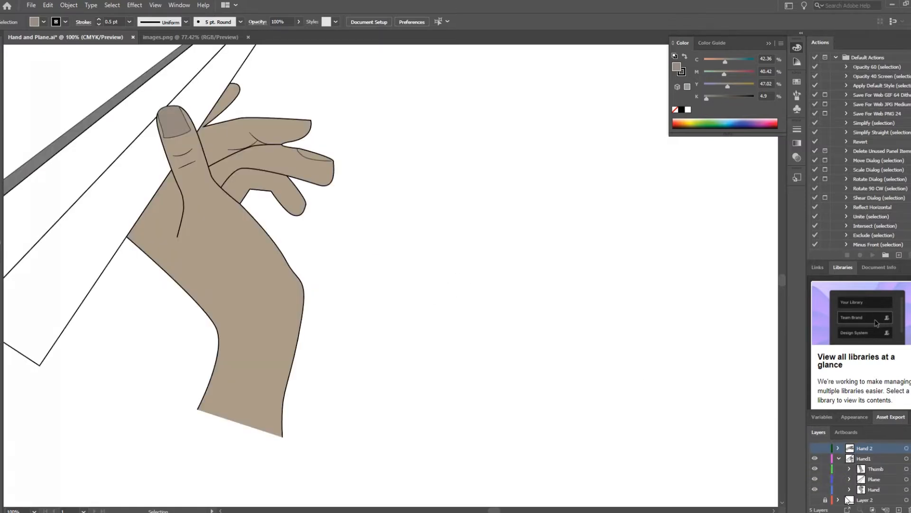
click(814, 478)
click(814, 468)
click(876, 489)
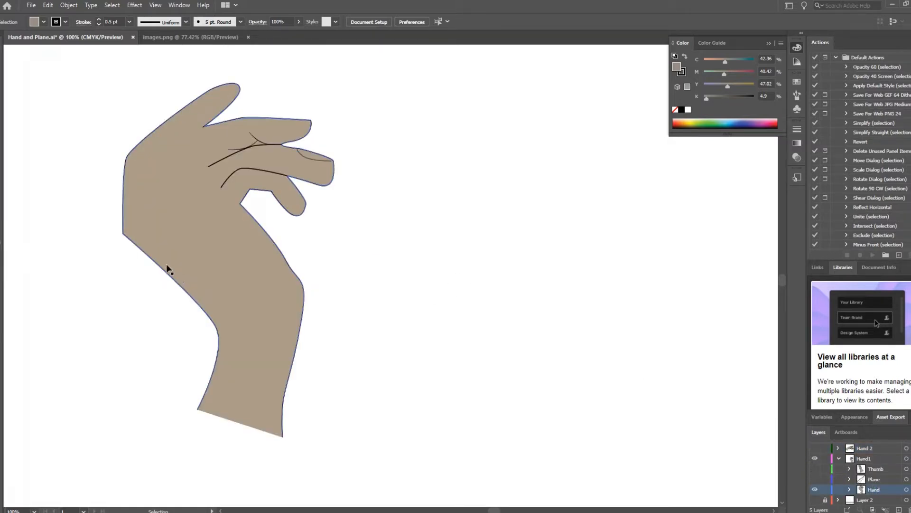
Step: Start Export for Screens and rename the artboard Hand1
click(42, 6)
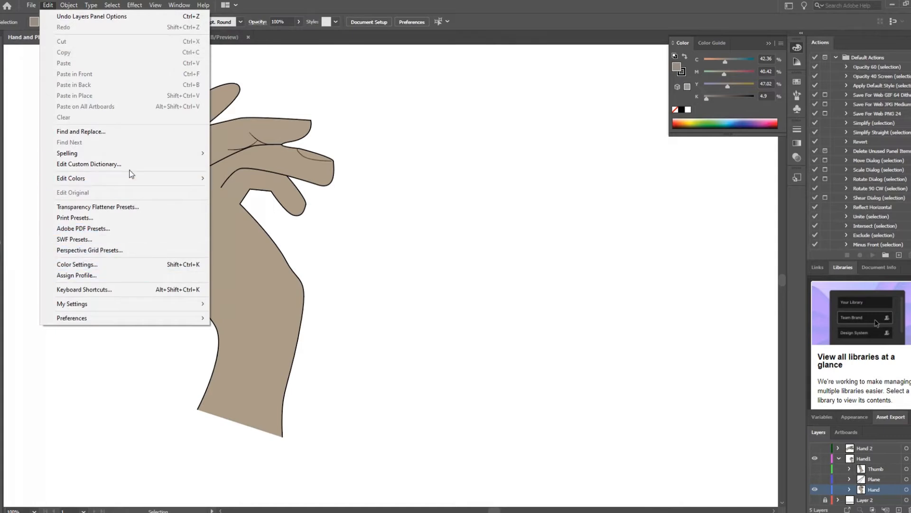
mouse_move(129, 188)
click(304, 188)
double_click(283, 203)
text(Hand)
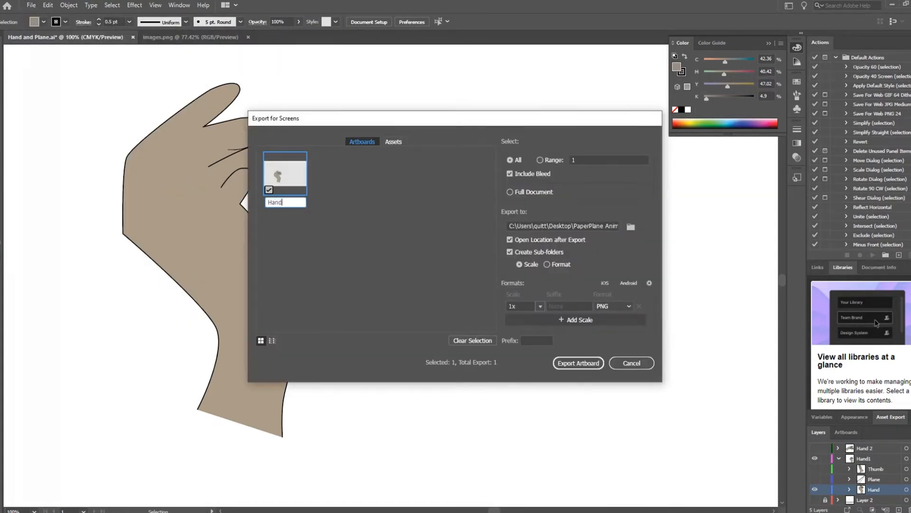
Step: Set the export location to the 1x folder inside PaperPlane Animation
click(631, 228)
double_click(356, 201)
double_click(353, 200)
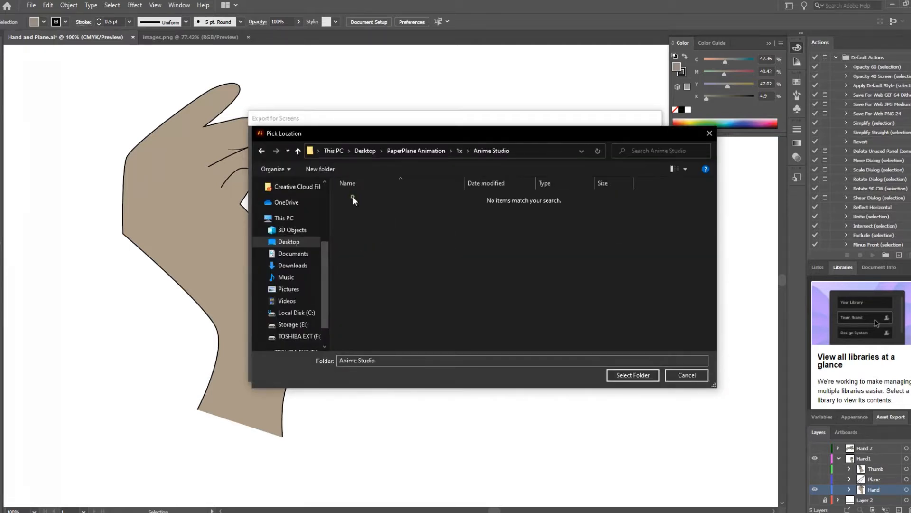
click(260, 151)
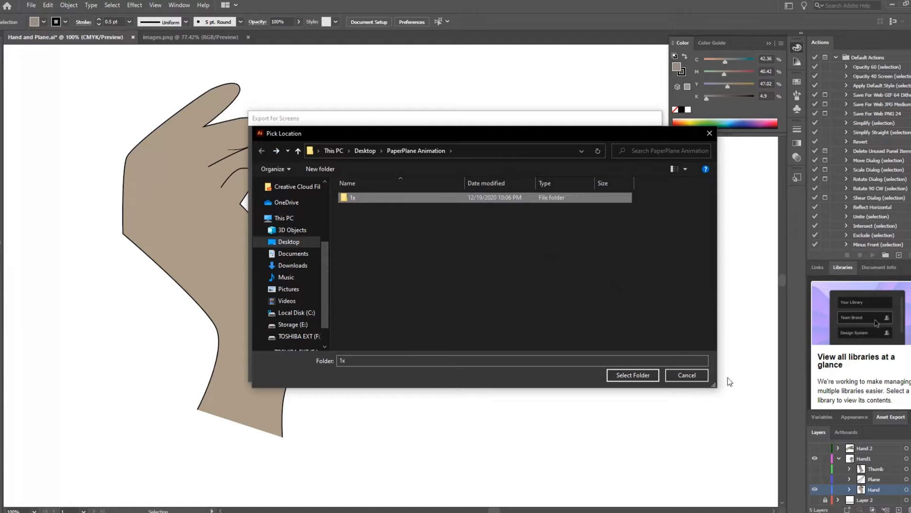
click(633, 375)
Step: Check the contents of the Desktop's PaperPlane Animation\1x folder in File Explorer
key(super+e)
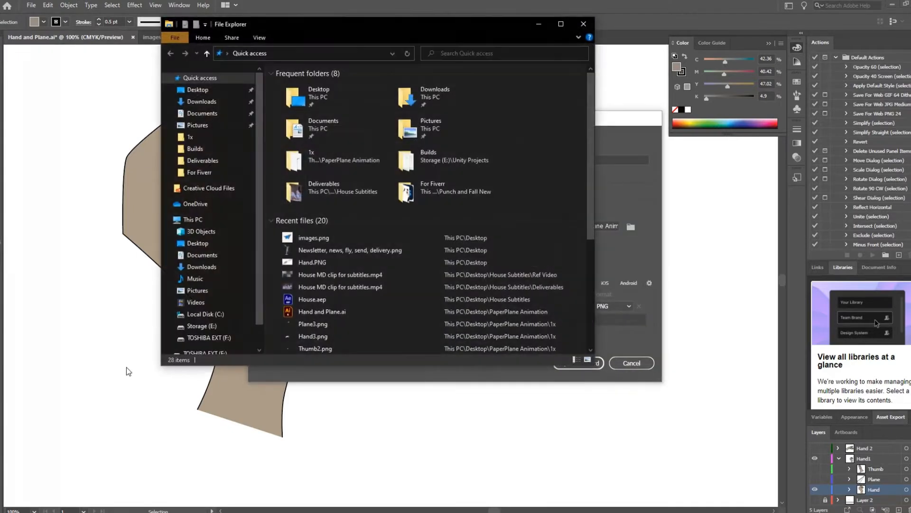
double_click(338, 102)
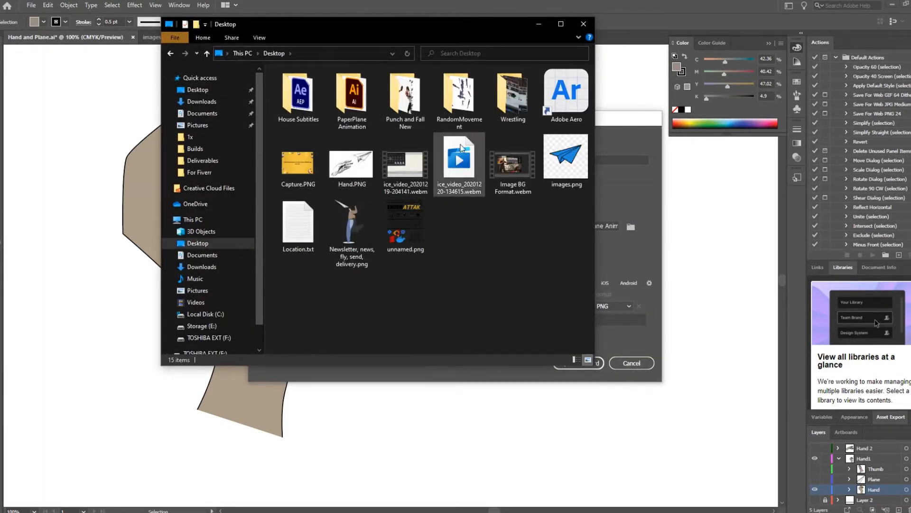
double_click(352, 98)
double_click(281, 83)
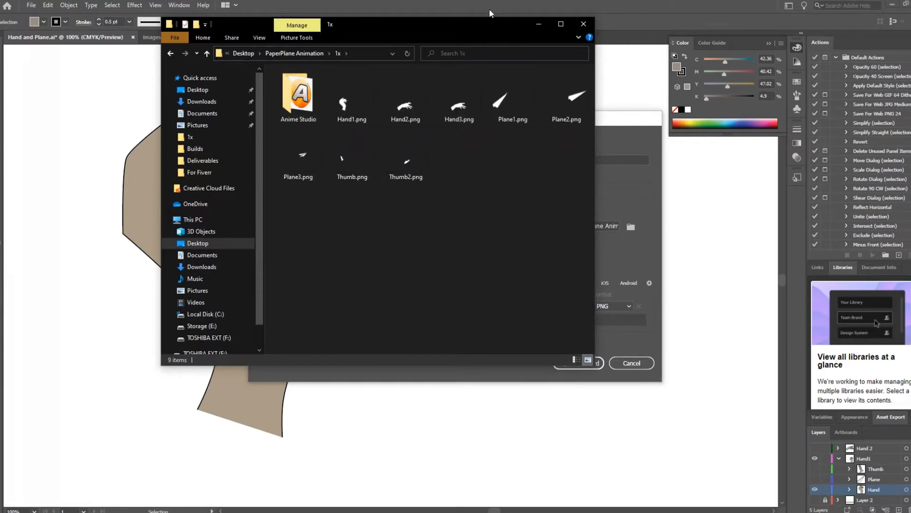
Step: Return to Illustrator and export the Hand1 artboard as a PNG
click(540, 28)
click(568, 364)
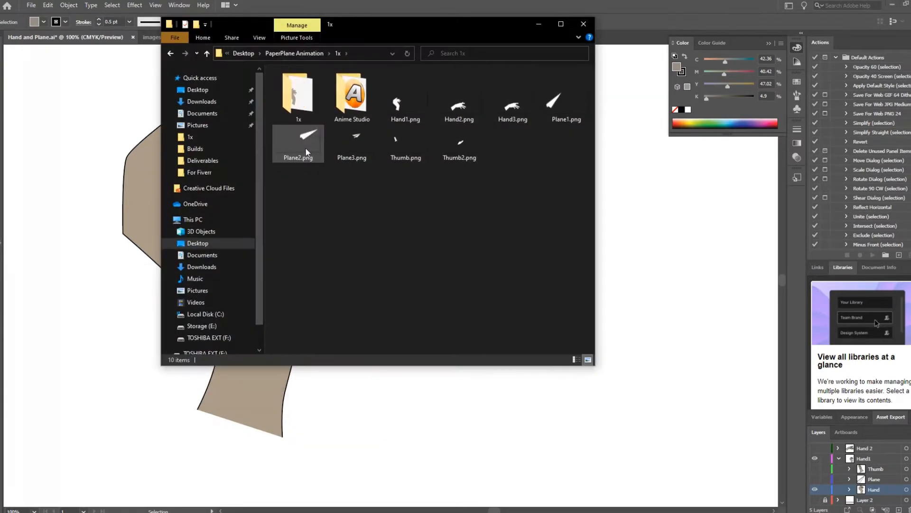
click(470, 3)
Step: Export the Hand1 artboard again as a PNG, with the export location set to the Desktop's PaperPlane Animation folder
click(31, 5)
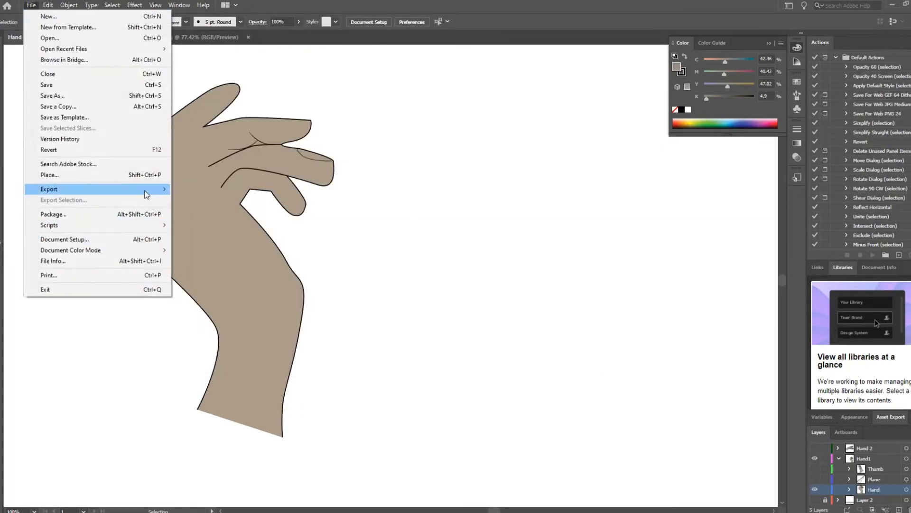
mouse_move(105, 189)
click(208, 189)
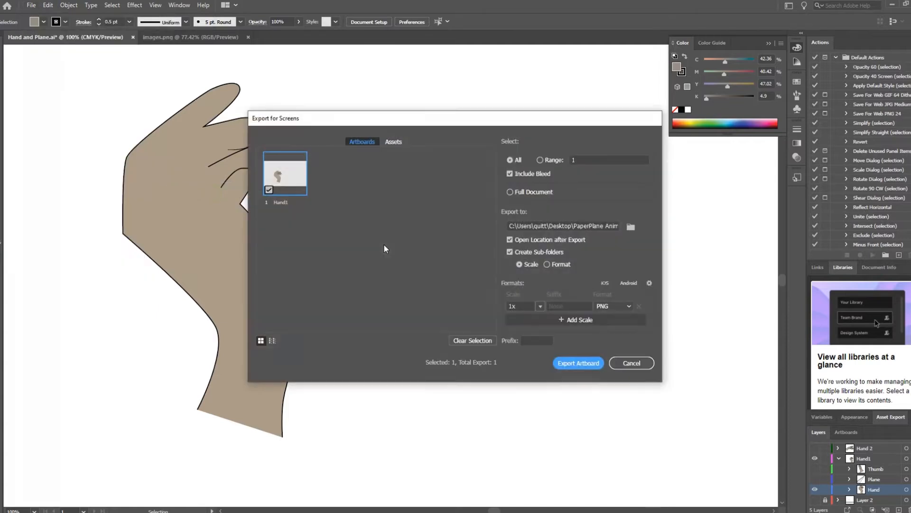
click(631, 226)
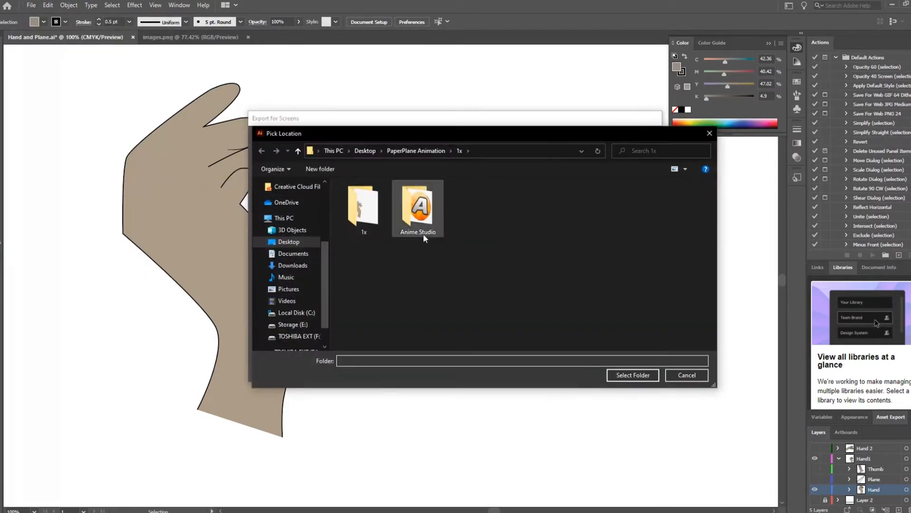
click(366, 150)
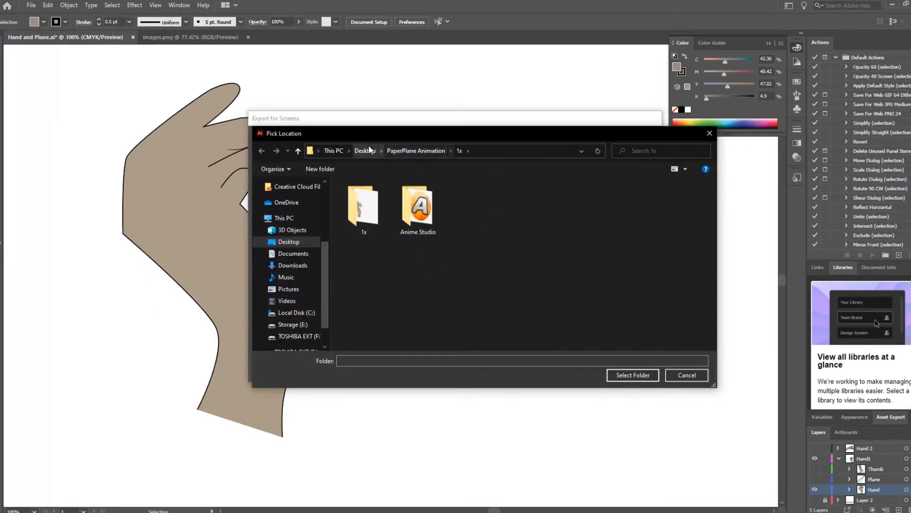
double_click(419, 208)
click(633, 375)
click(581, 364)
click(546, 294)
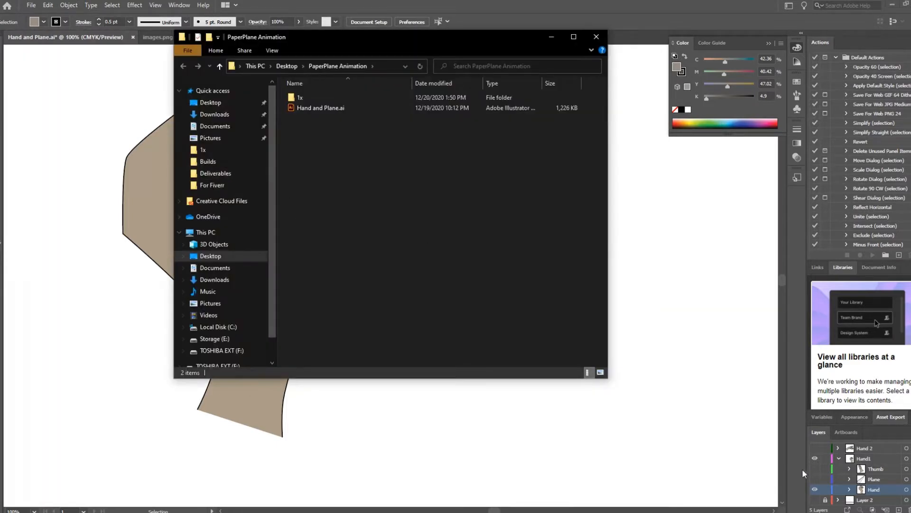
Step: Show only the Thumb sublayer of Hand1 and export the artboard as a PNG named Thumb, replacing the existing file
click(815, 489)
click(815, 469)
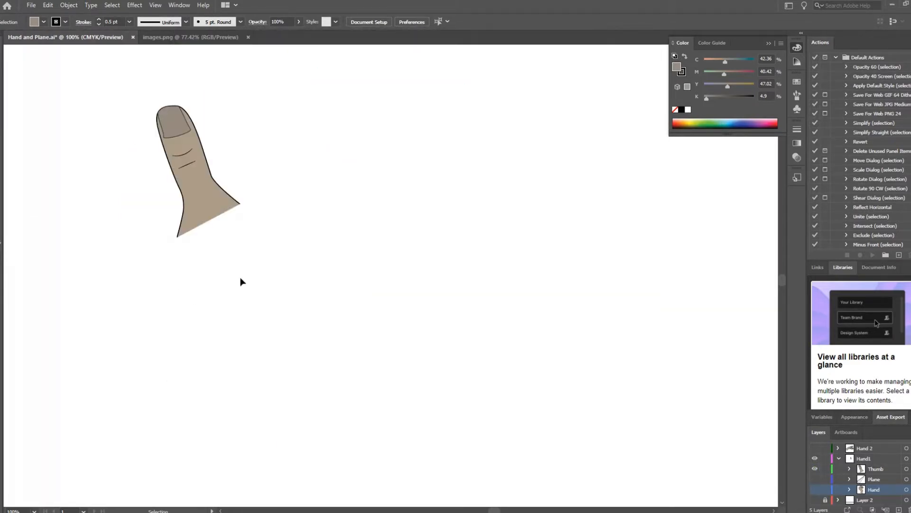
click(31, 5)
mouse_move(105, 189)
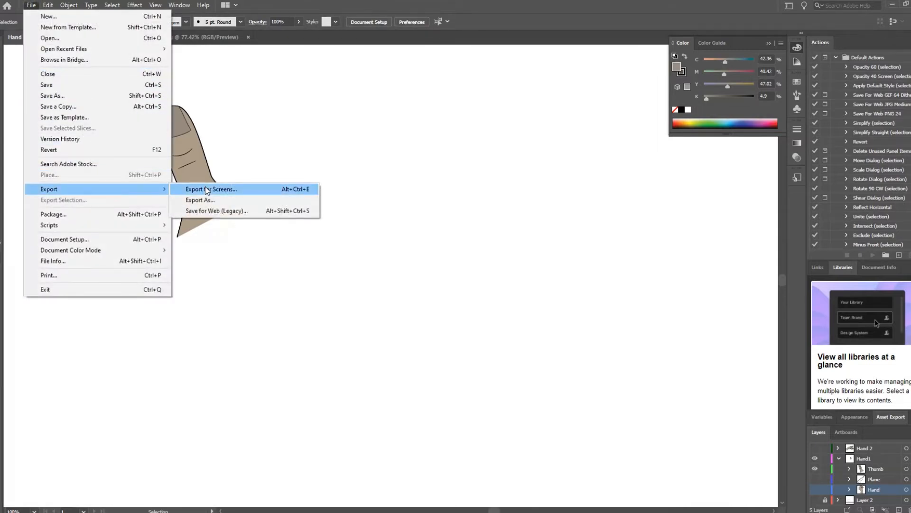
click(205, 189)
double_click(280, 203)
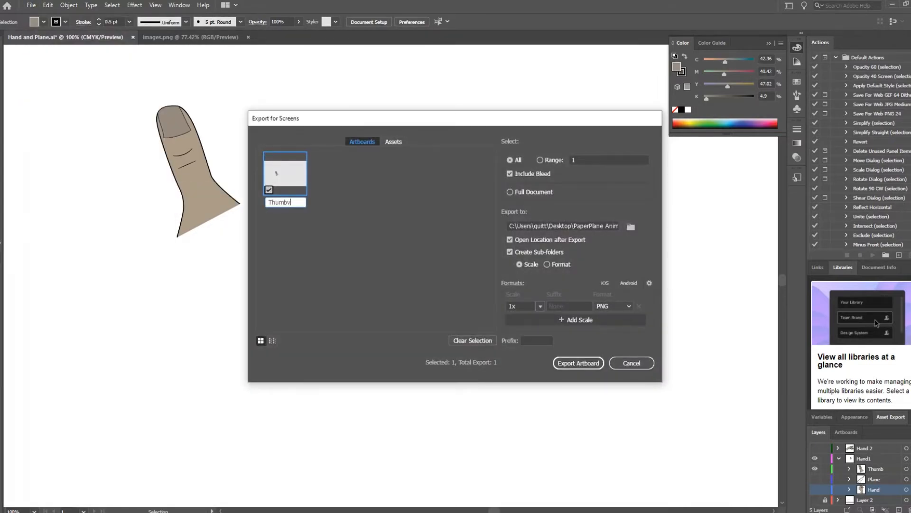
mouse_move(60, 504)
mouse_move(60, 468)
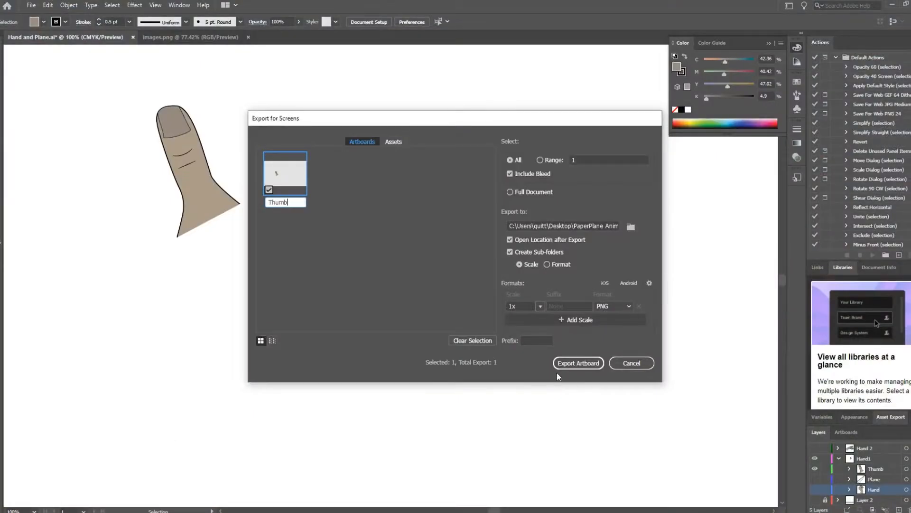
click(596, 359)
click(545, 295)
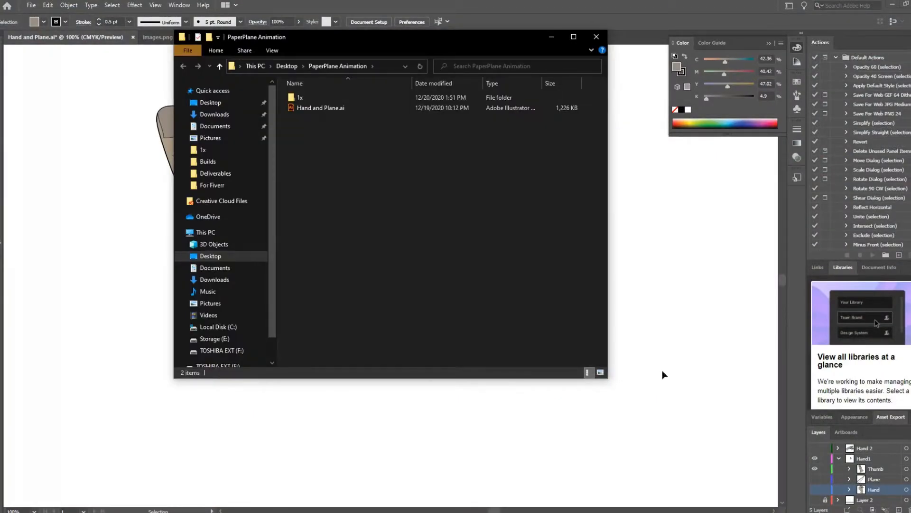
Step: Hide the Hand1 layer and show the Hand 2 layer with its Thumb sublayer hidden
click(838, 458)
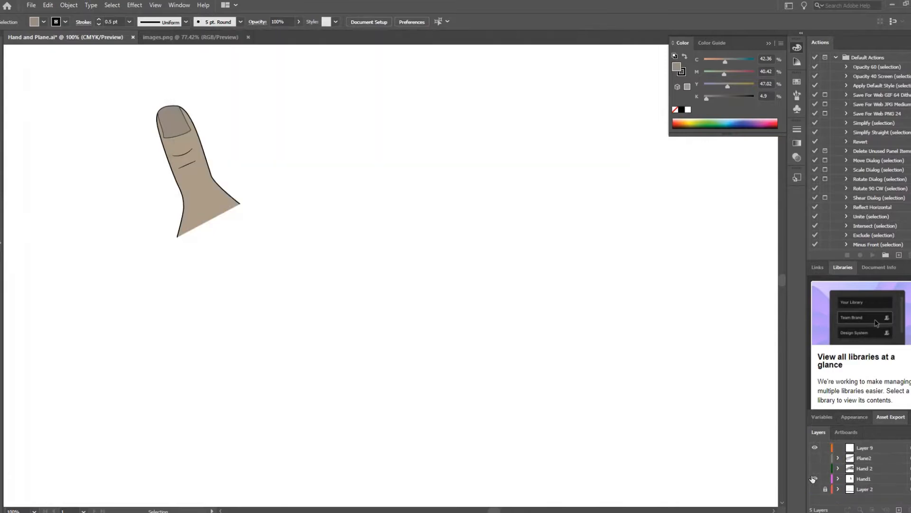
click(814, 479)
click(815, 468)
click(838, 469)
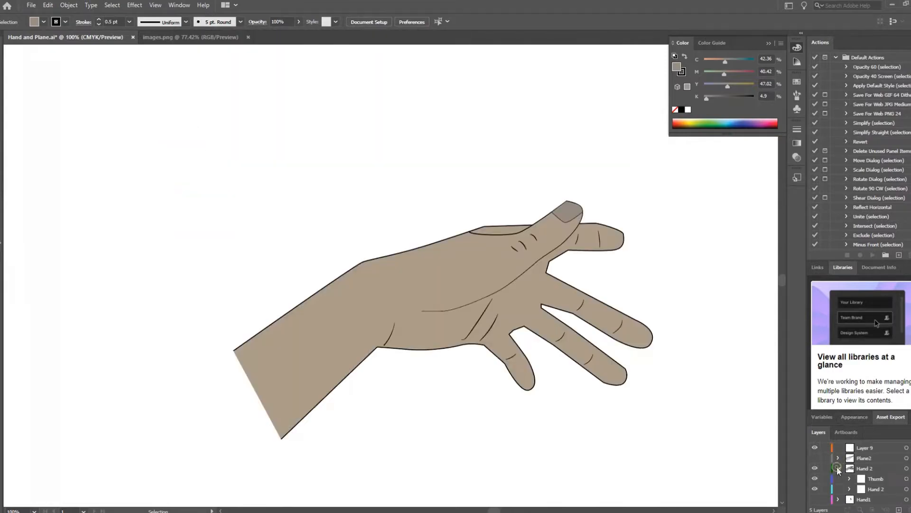
click(815, 479)
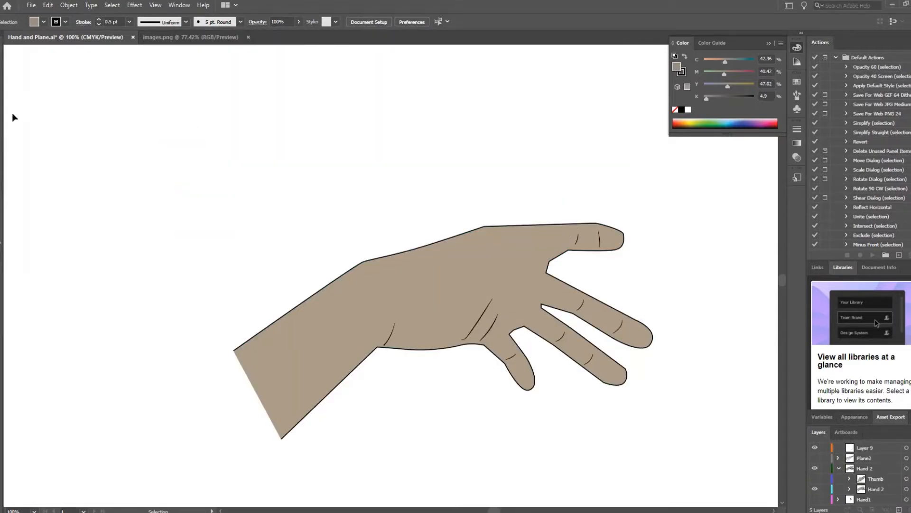
click(30, 5)
mouse_move(90, 187)
click(228, 201)
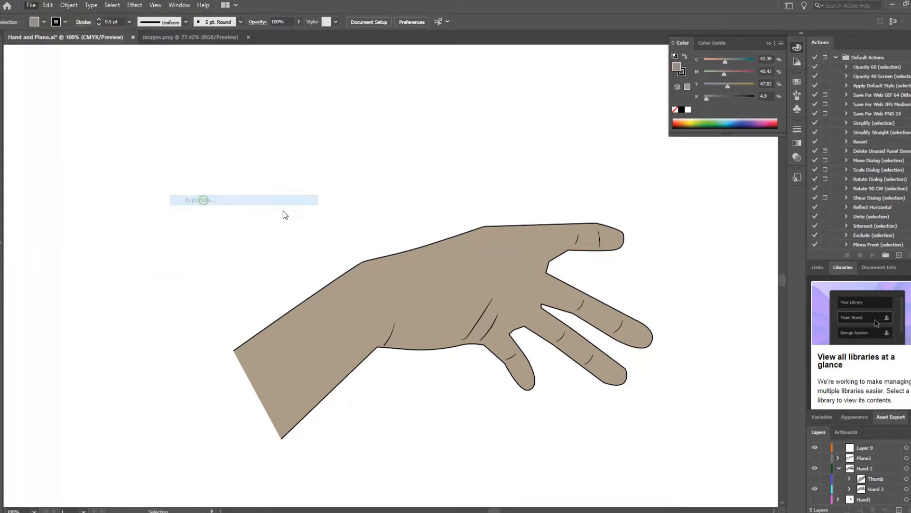
click(420, 295)
Step: Export the artboard for screens as a 1x PNG named Hand2, replacing the existing file
click(30, 6)
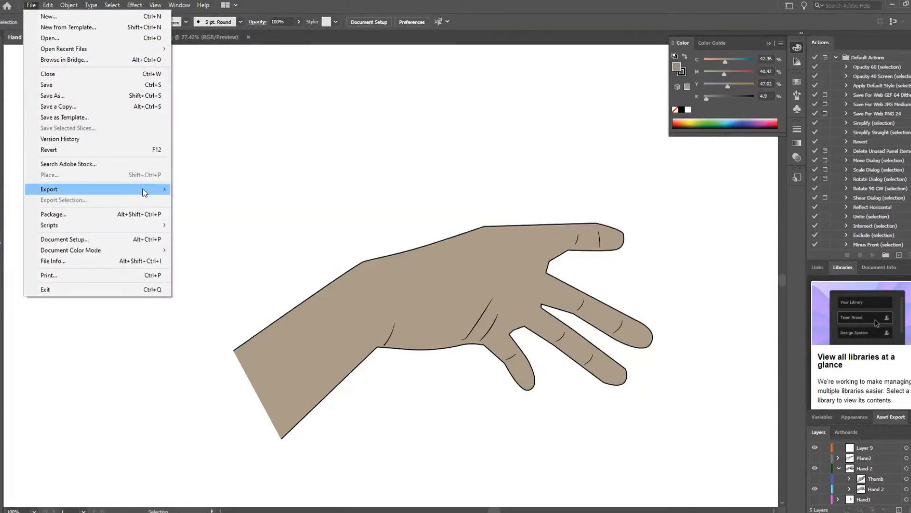
click(265, 186)
double_click(285, 203)
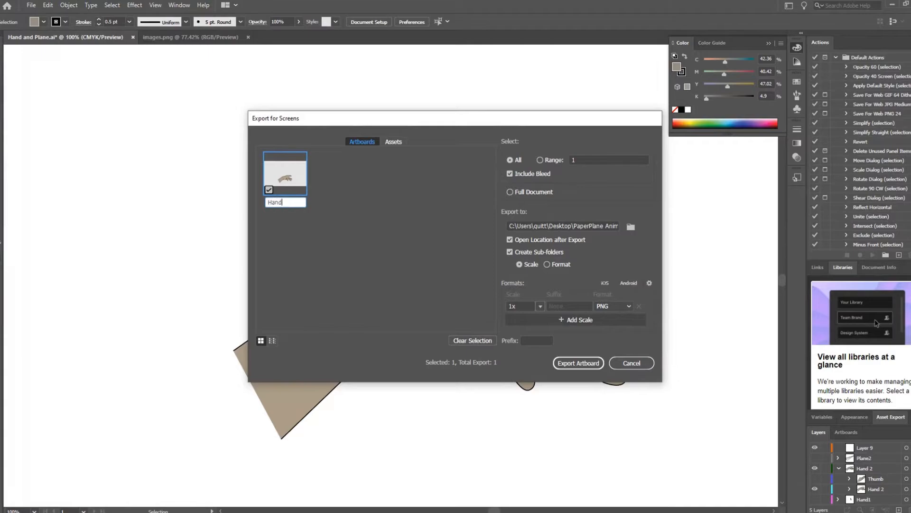
key(Return)
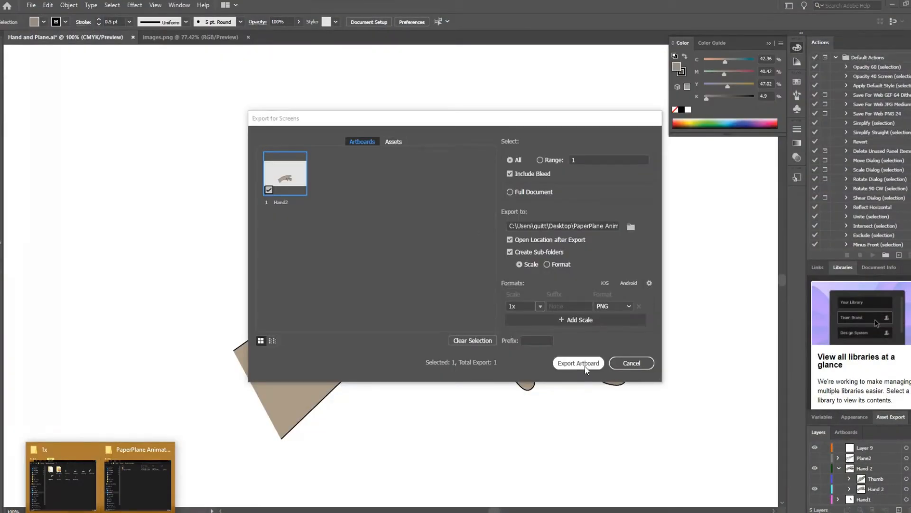
click(585, 366)
click(539, 295)
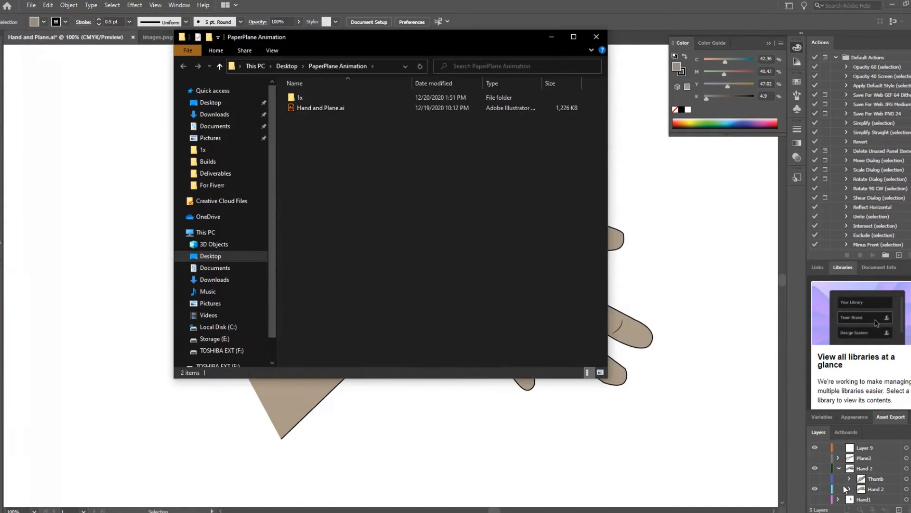
Step: Show only the Thumb sublayer of Hand 2 and export the artboard as Thumb2.png, replacing the existing file
click(817, 489)
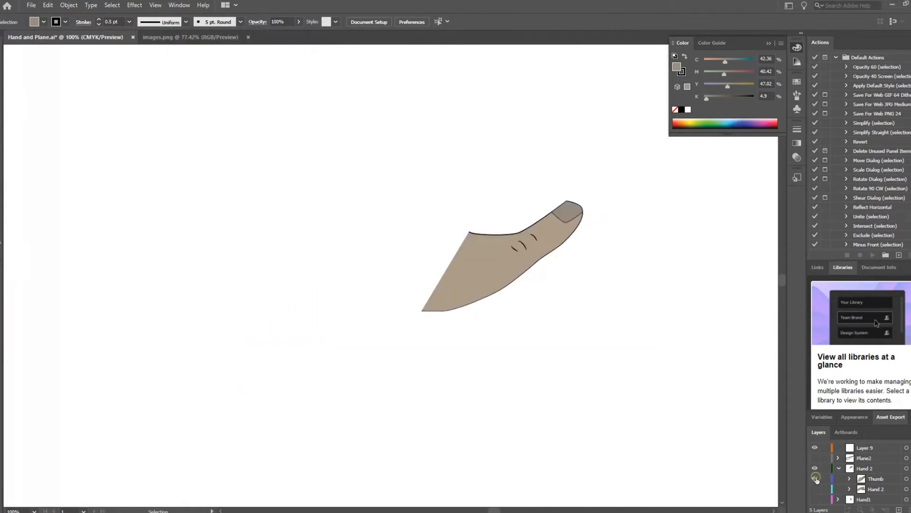
click(33, 6)
mouse_move(157, 187)
click(202, 190)
double_click(280, 202)
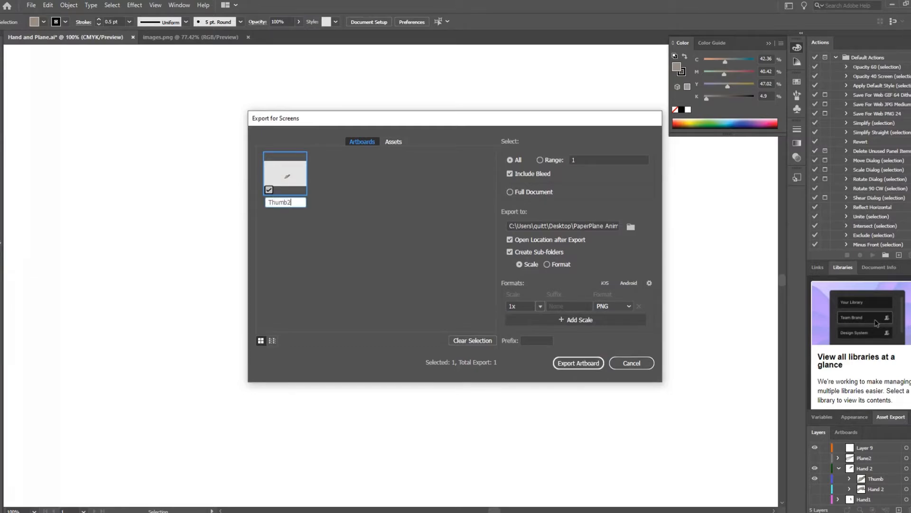
mouse_move(100, 504)
mouse_move(73, 480)
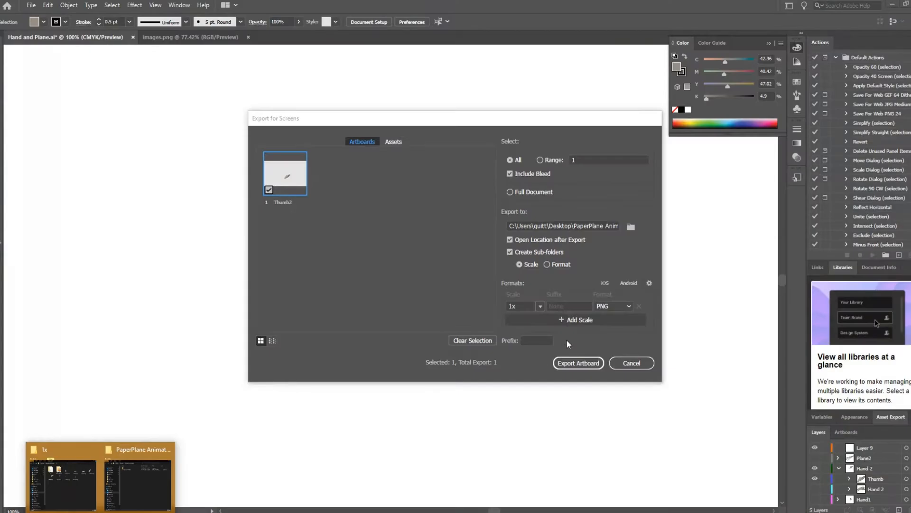
click(574, 362)
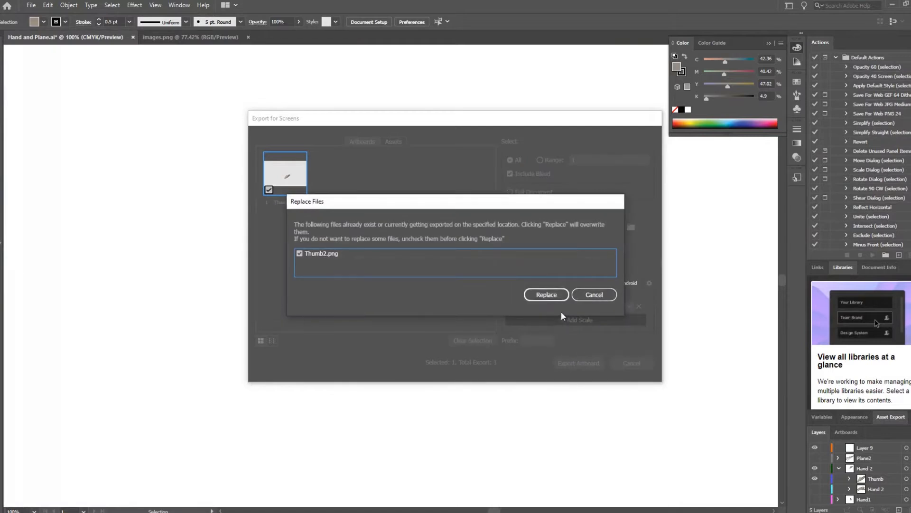
click(548, 294)
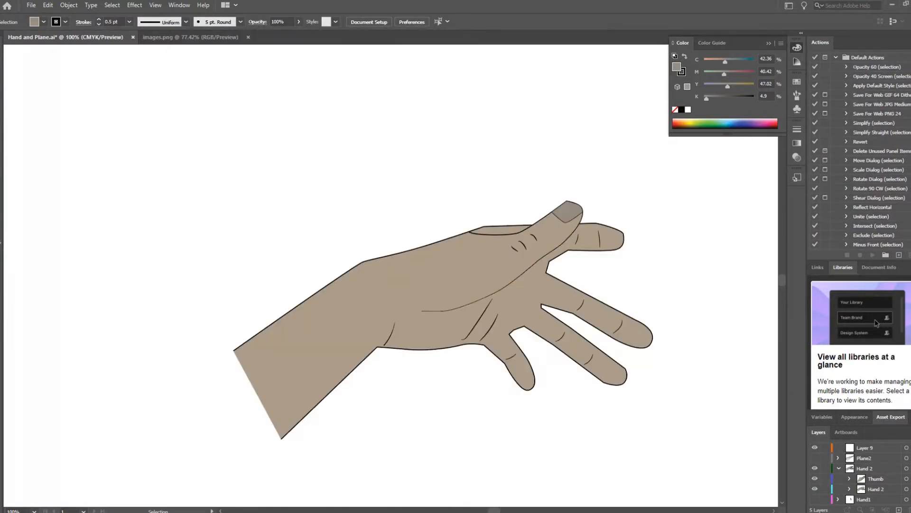
Step: Export the complete second hand, with its thumb visible, as Hand3.png and replace the existing file
click(31, 5)
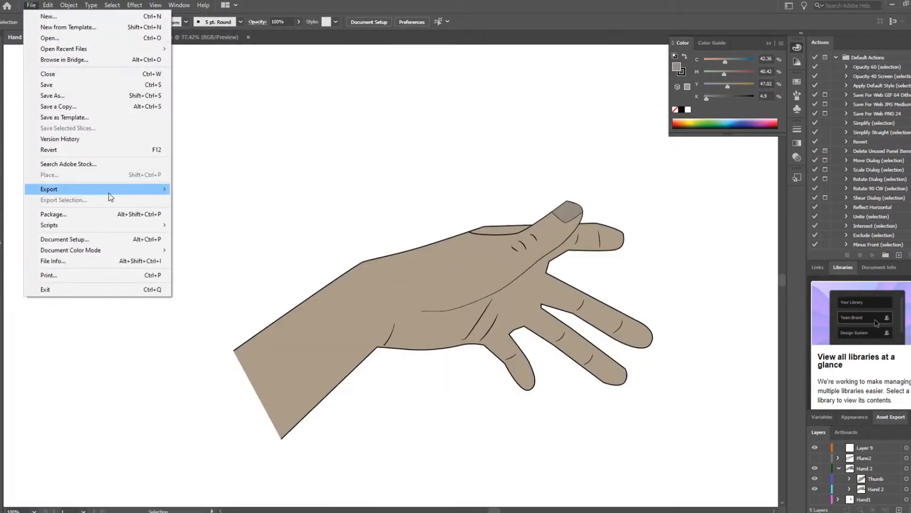
mouse_move(109, 189)
click(215, 190)
click(286, 202)
text(H)
click(574, 361)
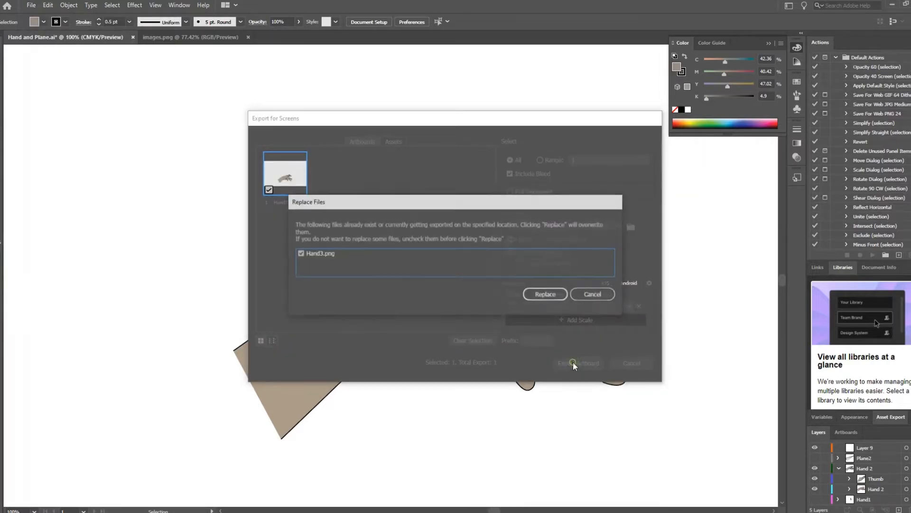
click(545, 294)
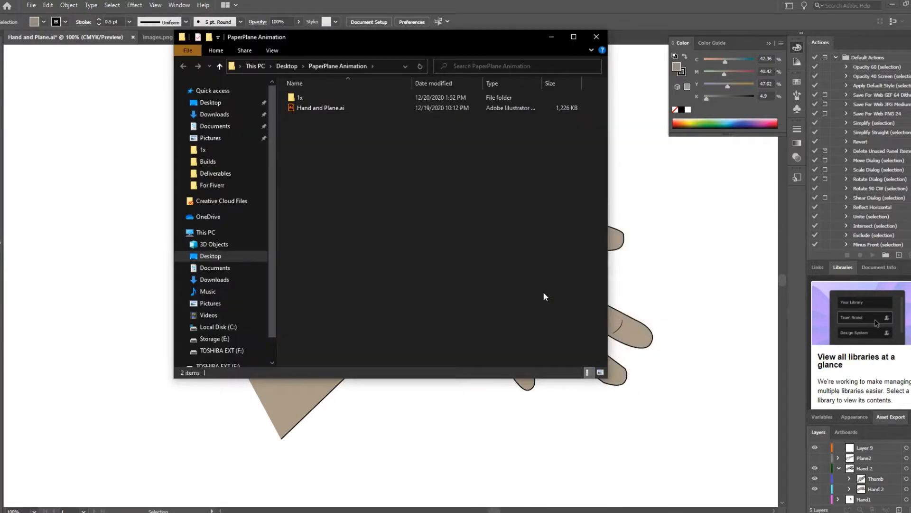
Step: Switch to the PaperPlane Animation project in Anime Studio Pro
click(892, 5)
click(548, 36)
click(539, 25)
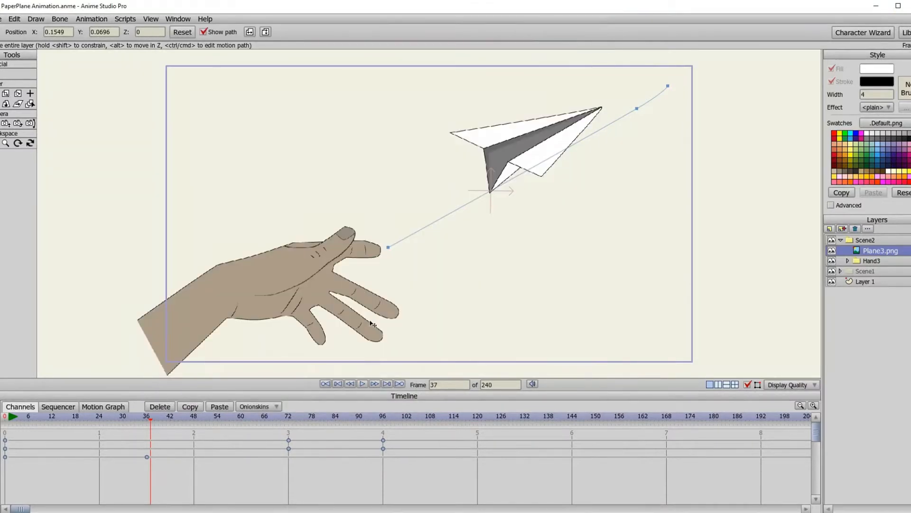
Step: Play the paper plane animation to review the throw and rewind the timeline to frame 0
click(363, 384)
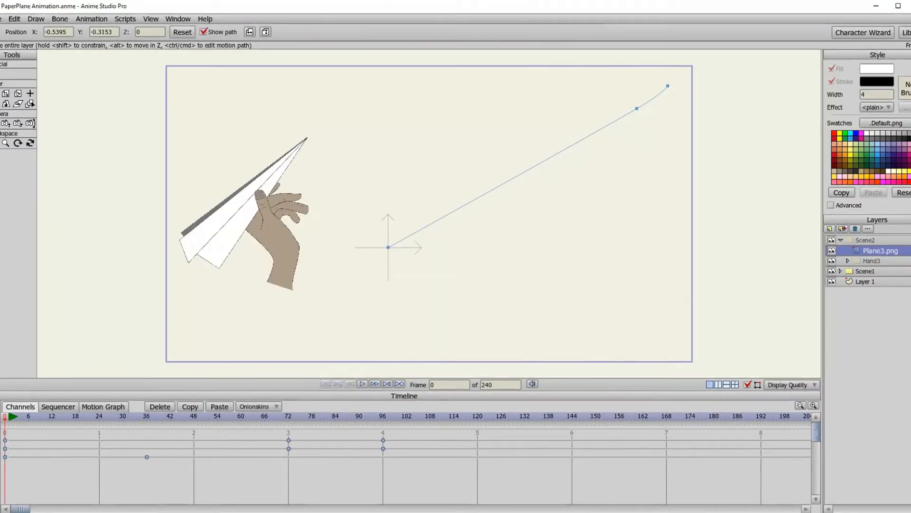
click(362, 384)
scroll(229, 271, down, 1)
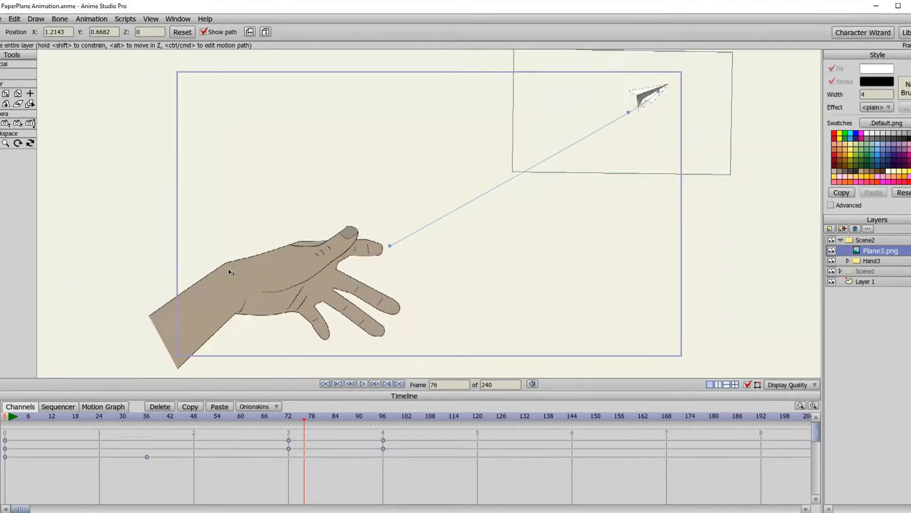
scroll(230, 270, up, 6)
scroll(231, 272, down, 6)
scroll(187, 198, down, 2)
scroll(188, 198, up, 1)
drag(434, 90, 426, 169)
drag(305, 419, 4, 419)
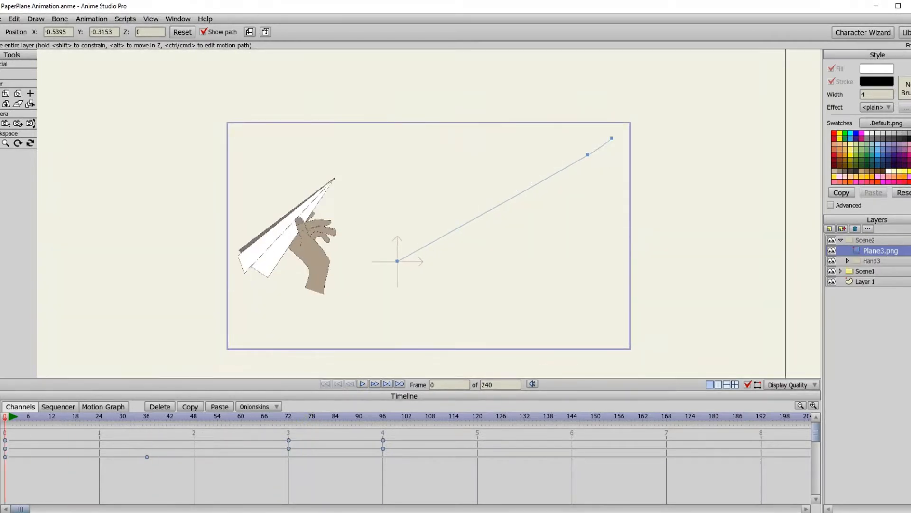
Step: Replay the animation at closer range to check the change from the first hand to the second
scroll(326, 228, up, 3)
scroll(325, 228, down, 3)
click(362, 384)
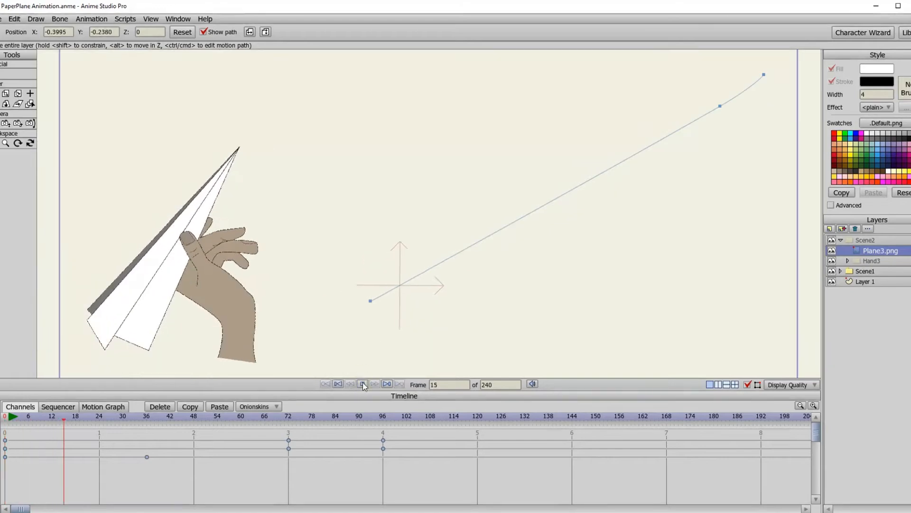
click(362, 384)
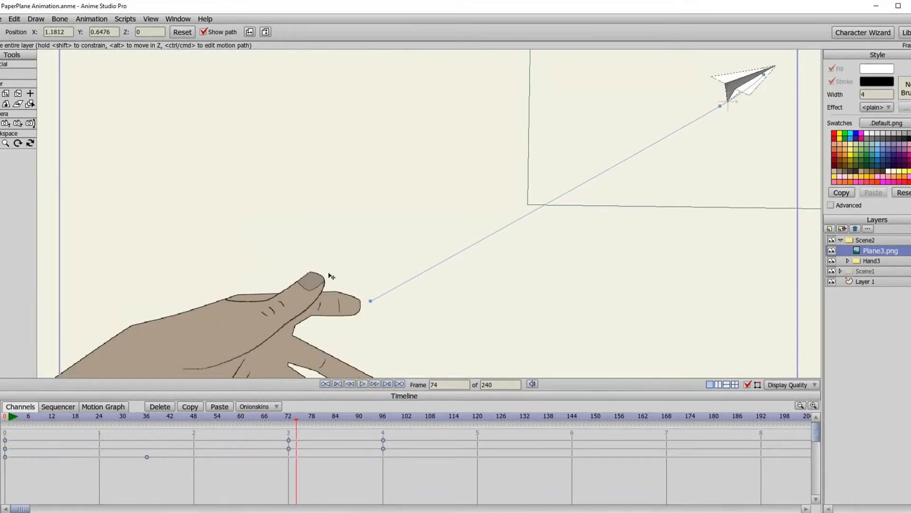
Step: Move the visibility keyframes of the Scene2 and Scene1 groups to frame 33
drag(295, 420, 134, 407)
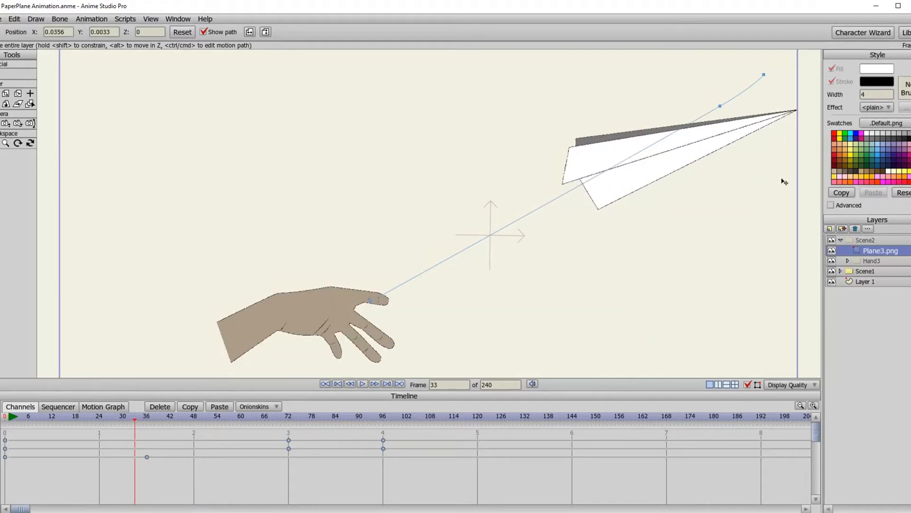
click(867, 241)
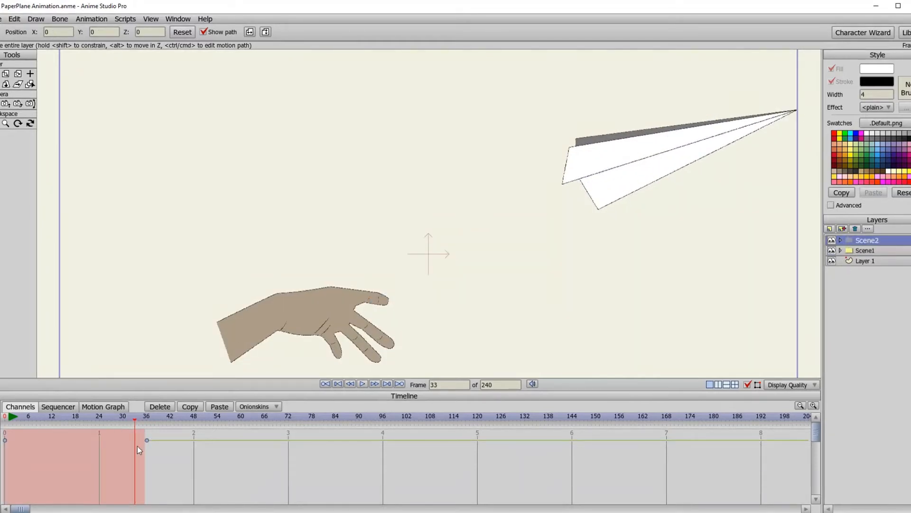
click(859, 250)
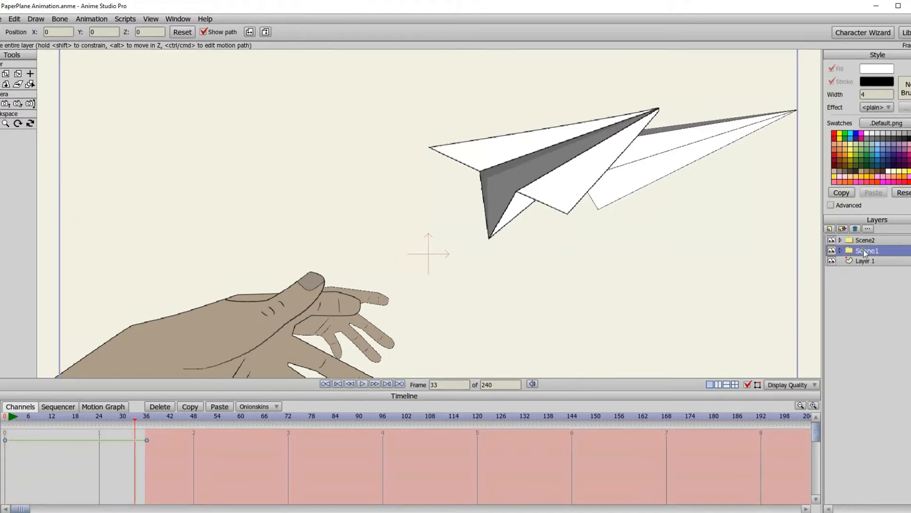
drag(146, 441, 5, 418)
Step: Play the animation again to check the timing of the switch between Scene2 and Scene1
click(363, 384)
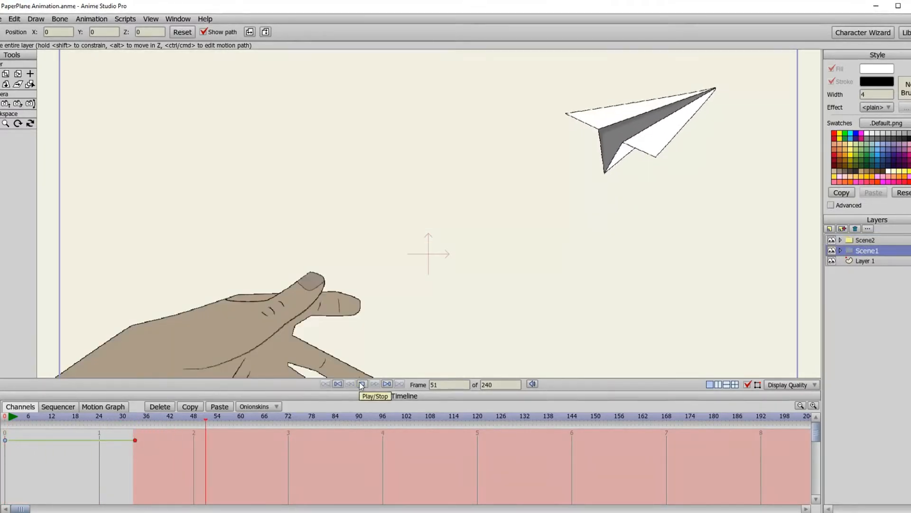
click(361, 384)
scroll(538, 157, up, 2)
scroll(537, 156, down, 7)
click(361, 384)
click(363, 383)
click(2, 19)
click(4, 71)
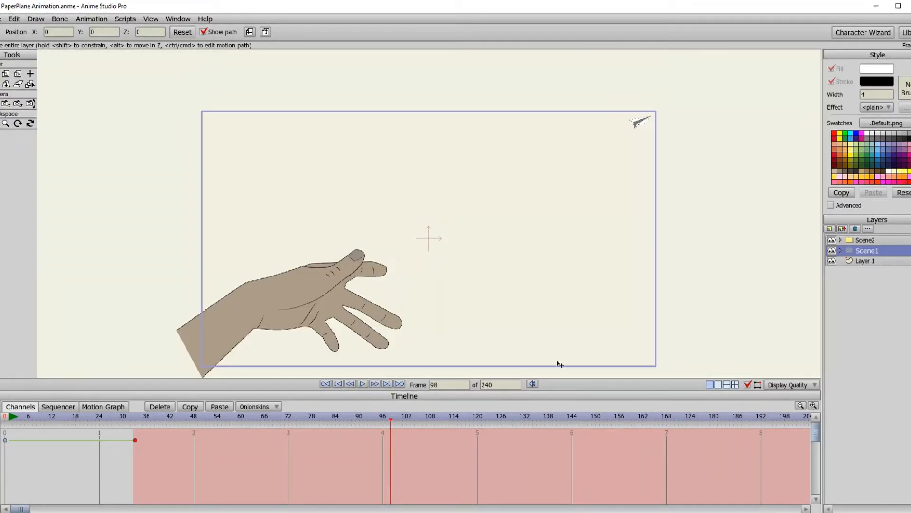
Step: Duplicate the Plane3.png layer inside Scene2 and move the copy out of the group, above Scene2
click(858, 240)
key(shift+ctrl+Left)
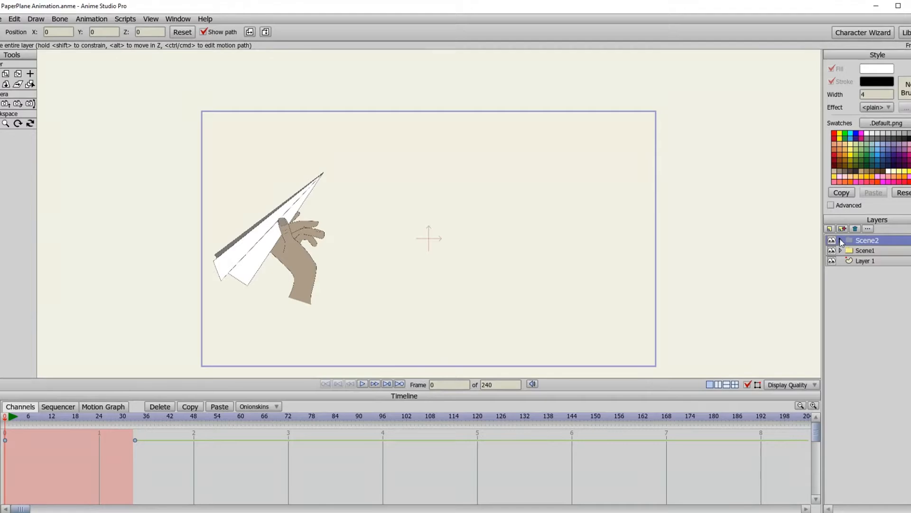
click(840, 240)
click(878, 252)
click(843, 229)
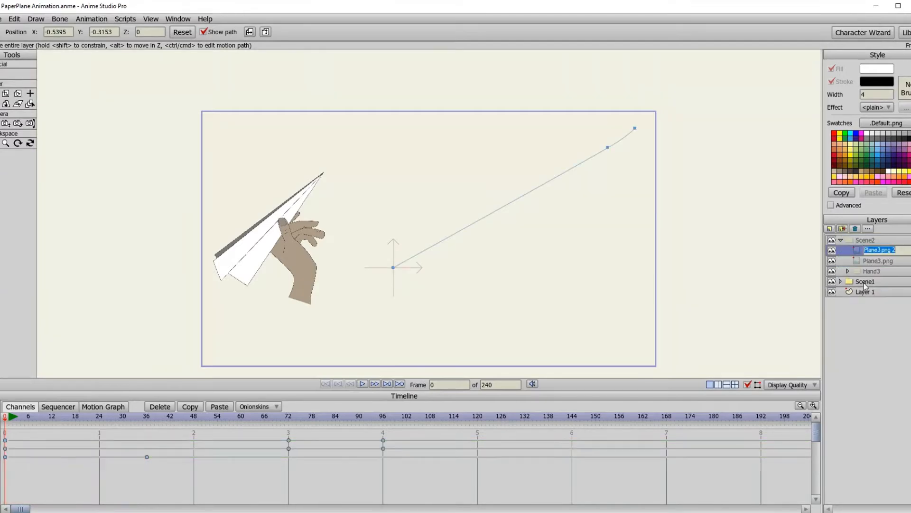
click(840, 252)
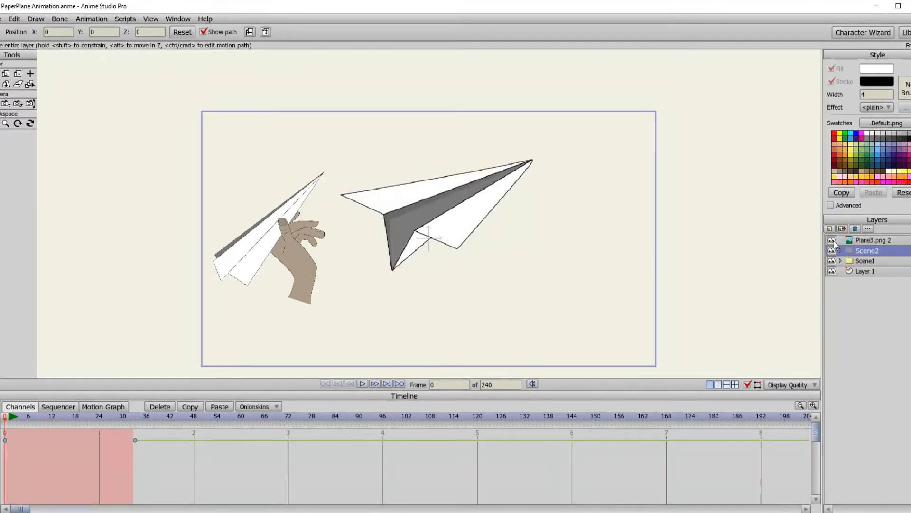
Step: Create a group layer named Scene3 at the head of the layer stack and move the Plane3.png 2 layer into it
click(860, 243)
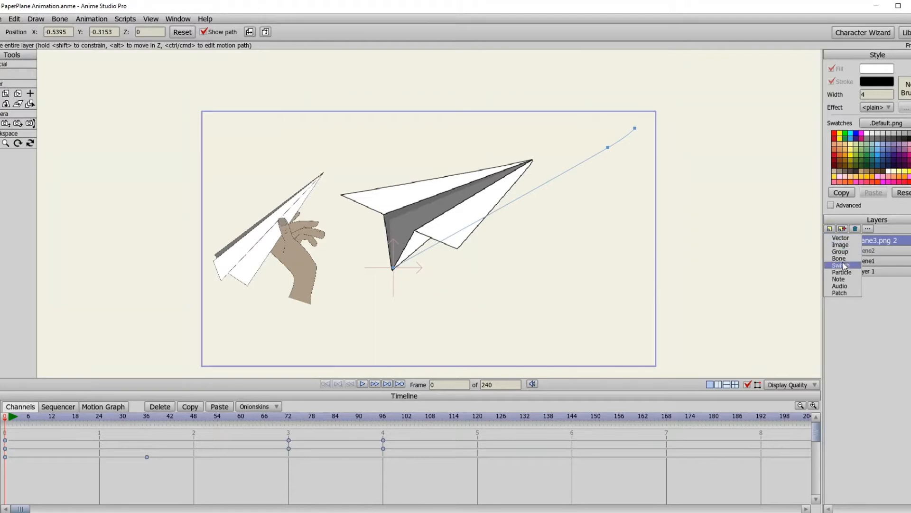
key(ctrl+g)
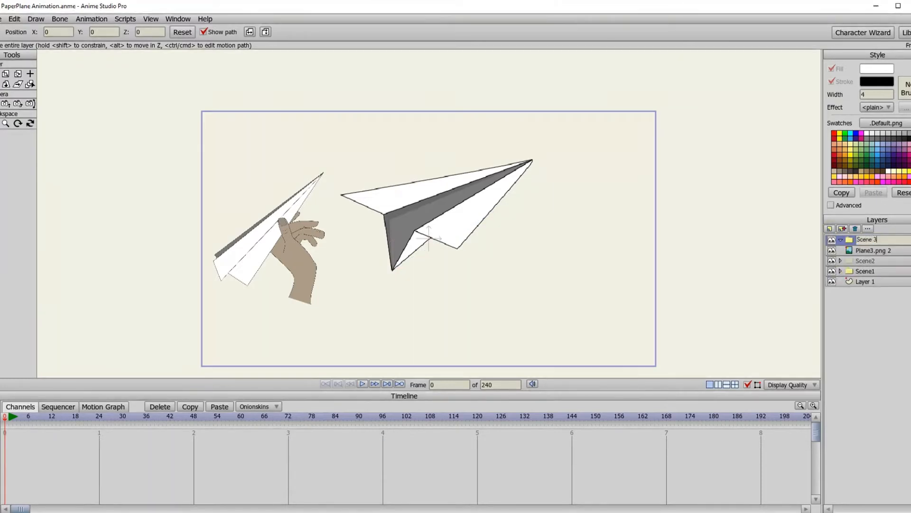
double_click(877, 240)
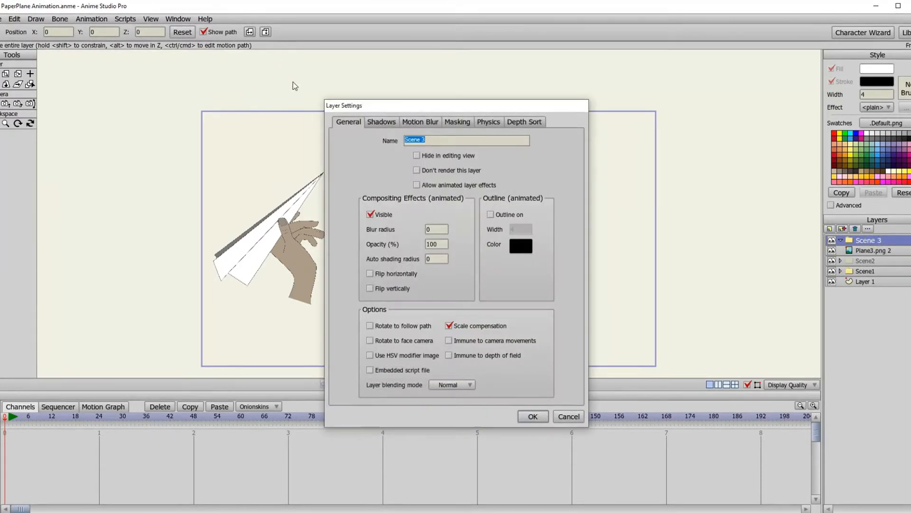
text(Scene3)
key(Return)
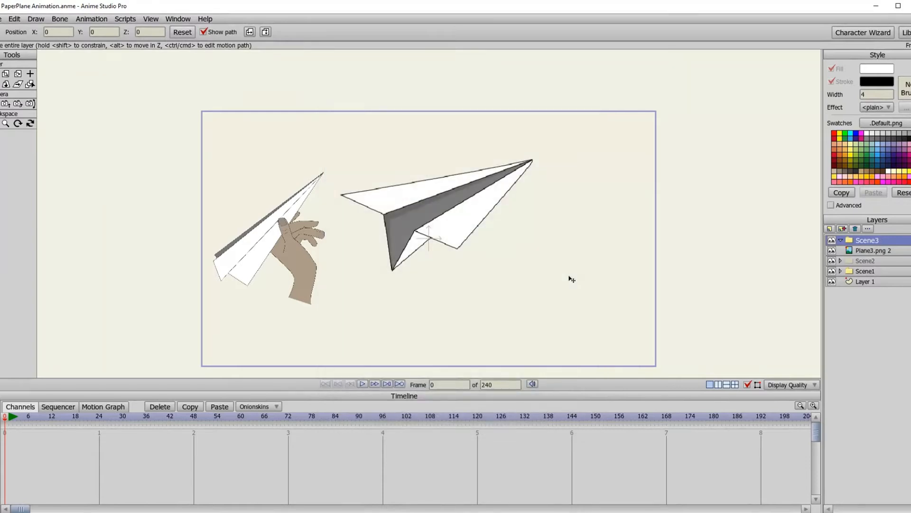
click(875, 250)
drag(876, 247, 867, 243)
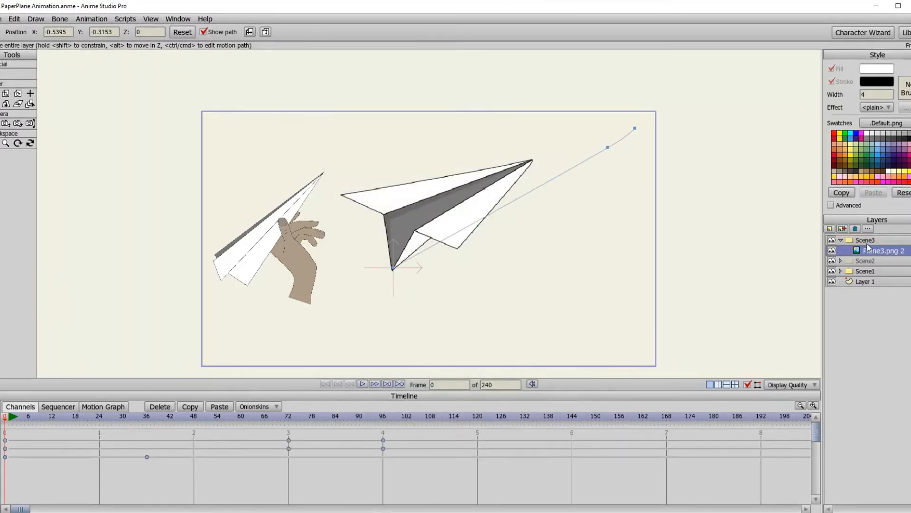
Step: Hide the Scene1 and Scene2 groups and delete the copied motion keyframes of Plane3.png 2
click(832, 271)
click(831, 260)
click(832, 250)
click(831, 250)
click(841, 240)
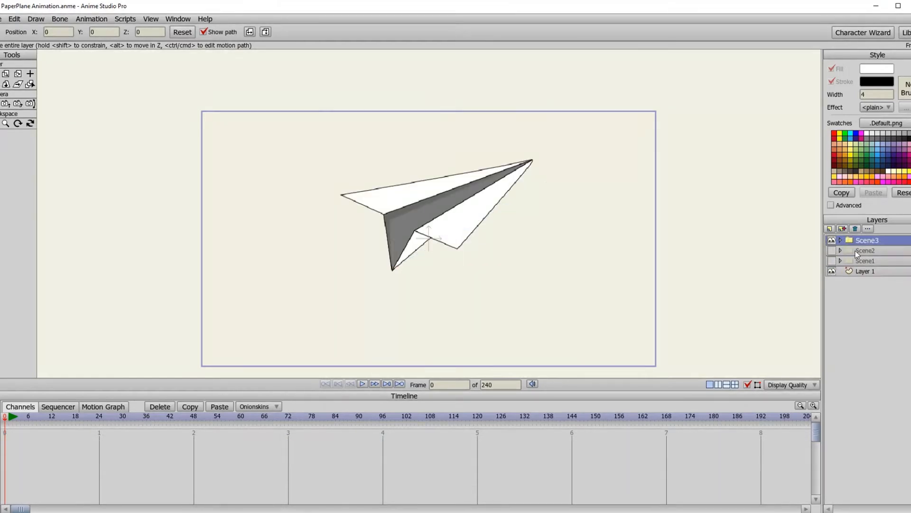
click(860, 251)
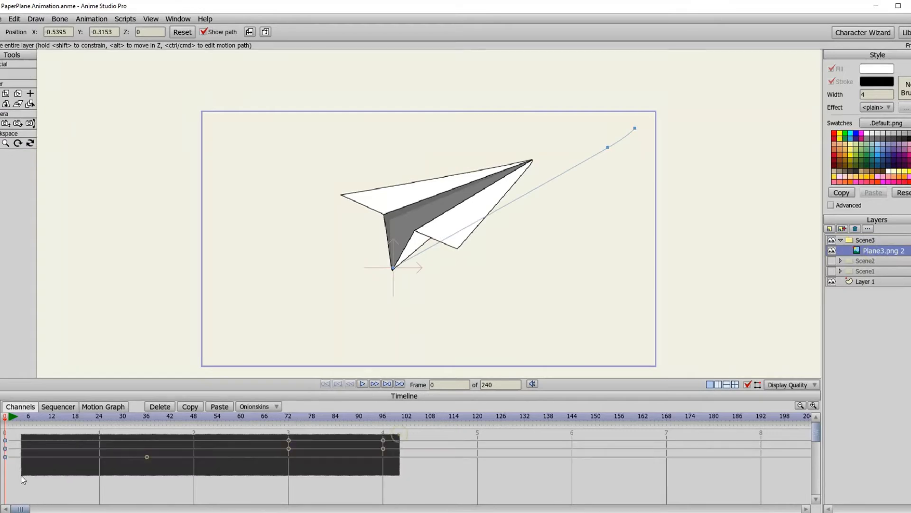
click(162, 406)
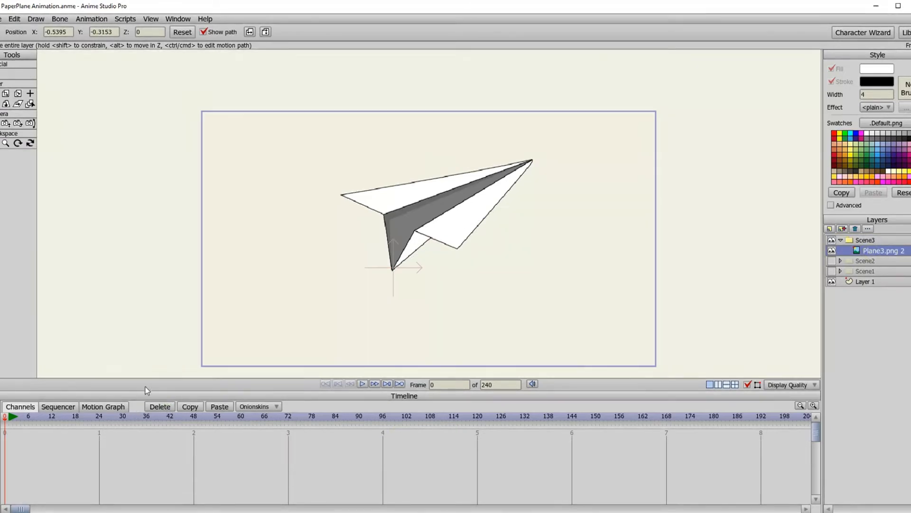
Step: At frame 0, move the plane to about X -1.24, Y -0.73, tilt it in 3D and shear it to about X -0.14, Y 0.04
drag(385, 249, 239, 282)
click(6, 103)
drag(375, 207, 444, 264)
key(1)
drag(250, 268, 308, 285)
click(18, 105)
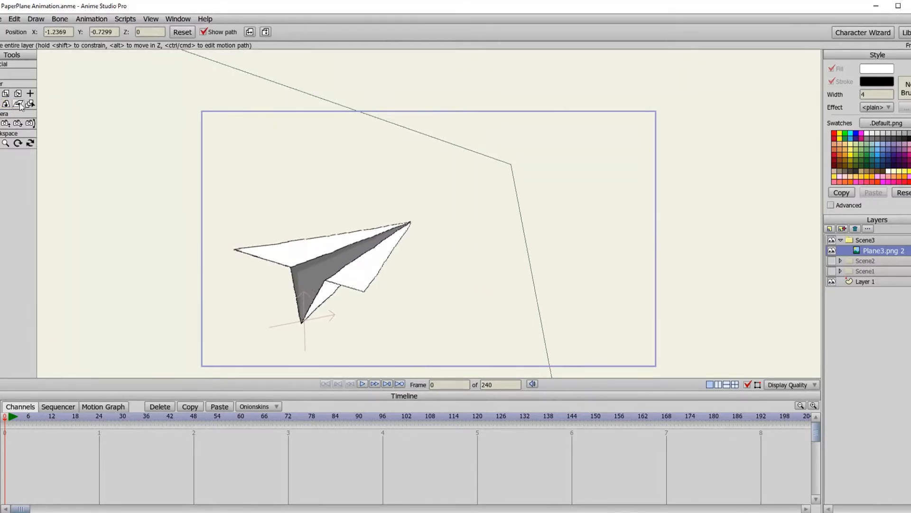
mouse_move(362, 271)
mouse_down()
mouse_move(352, 272)
mouse_move(366, 238)
mouse_move(353, 273)
mouse_up()
Step: At frame 1, move the plane to about X -1.30, Y -1.04 and shrink it to a scale of about 0.95
click(14, 422)
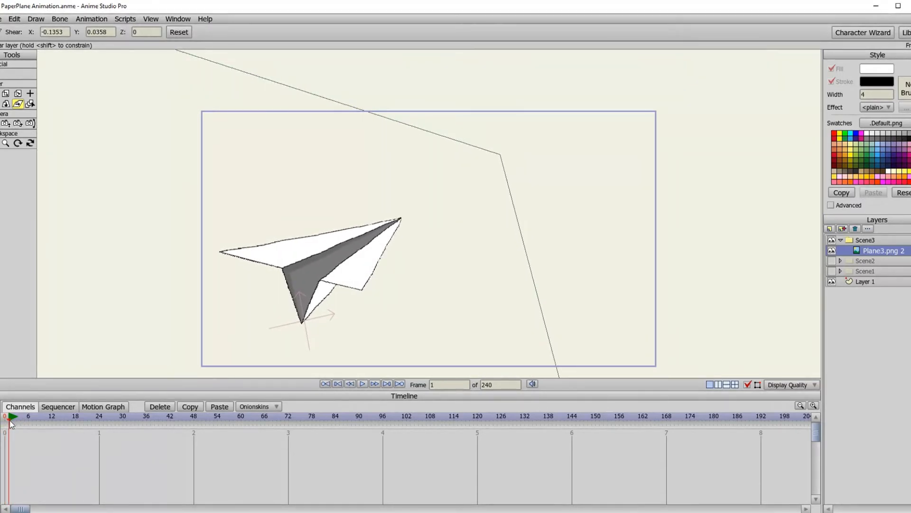
key(t)
drag(289, 287, 284, 316)
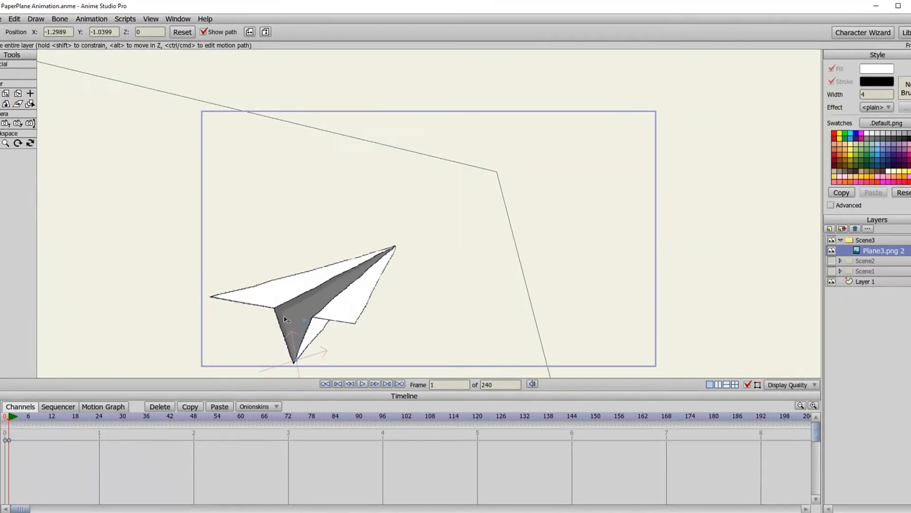
click(5, 93)
drag(395, 222, 38, 249)
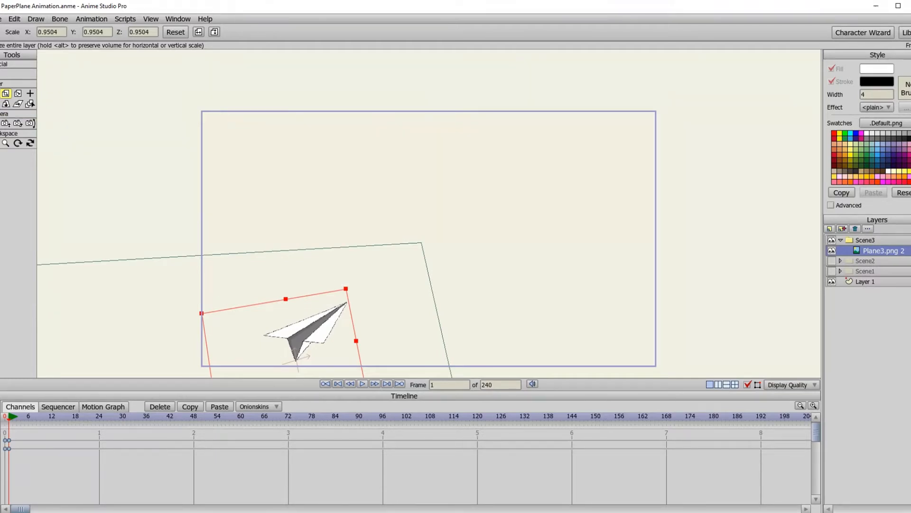
Step: At frame 12, move the plane to about X -0.80, Y -0.26 and set its Z rotation to about 1 degree
key(t)
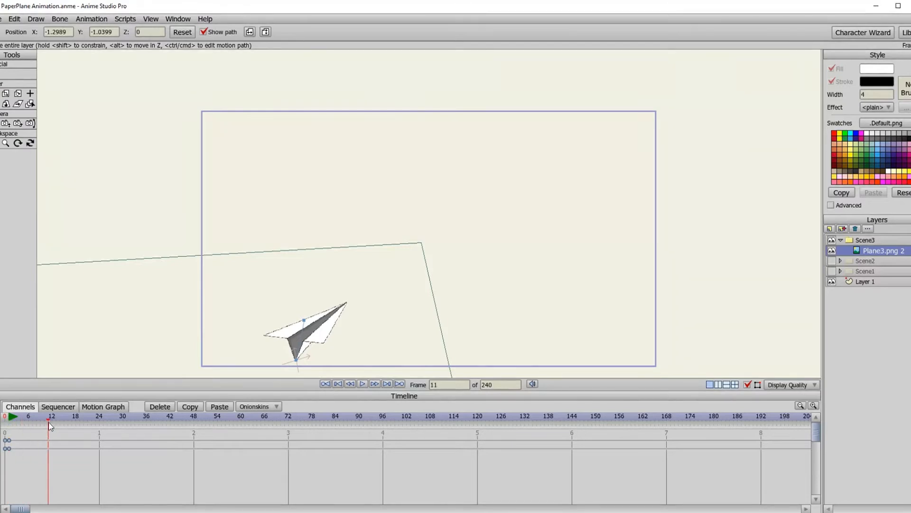
drag(327, 339, 384, 249)
mouse_move(67, 423)
mouse_down()
mouse_move(75, 421)
mouse_move(52, 420)
mouse_up()
click(18, 93)
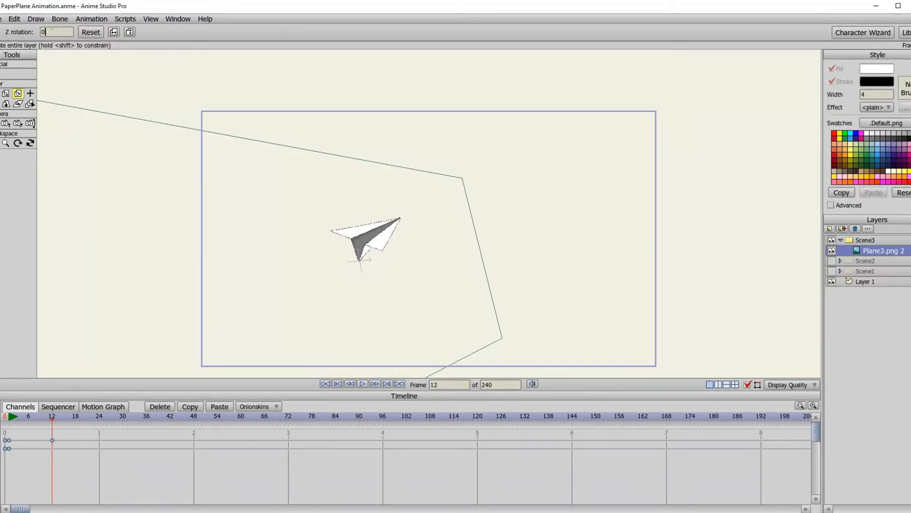
drag(400, 218, 399, 217)
Step: At frame 18, rotate the plane to about 37.6 degrees
mouse_move(53, 418)
mouse_down()
mouse_move(33, 420)
mouse_move(53, 419)
mouse_up()
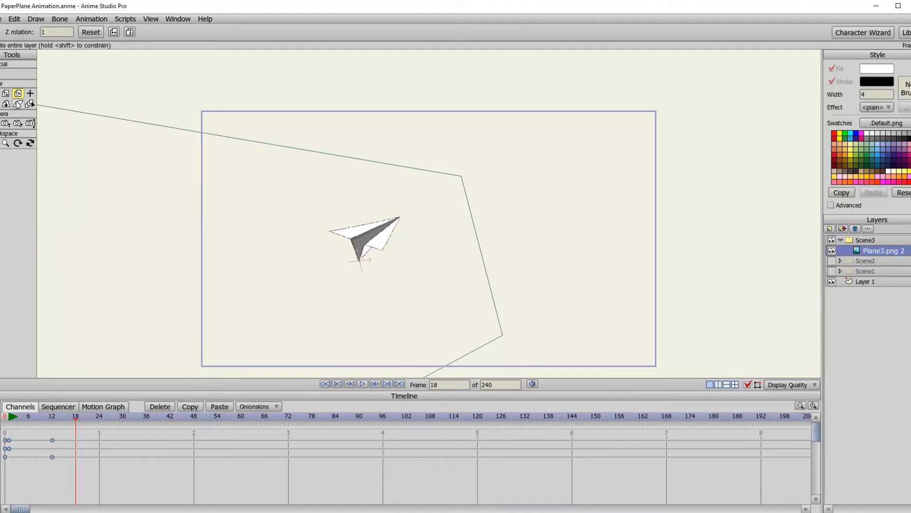
drag(391, 236, 371, 223)
mouse_move(94, 421)
mouse_down()
mouse_move(75, 424)
mouse_move(99, 426)
mouse_up()
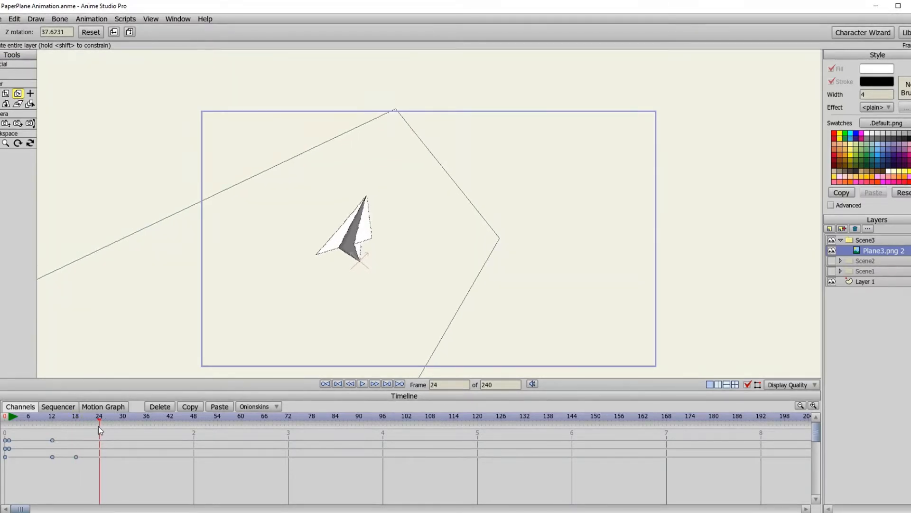
click(7, 95)
drag(343, 236, 331, 269)
key(ctrl+z)
Step: Complete the plane's loop by rotating it to about 112 degrees at frame 24, 197 at frame 30 and 362 at frame 36
click(18, 94)
drag(334, 234, 326, 281)
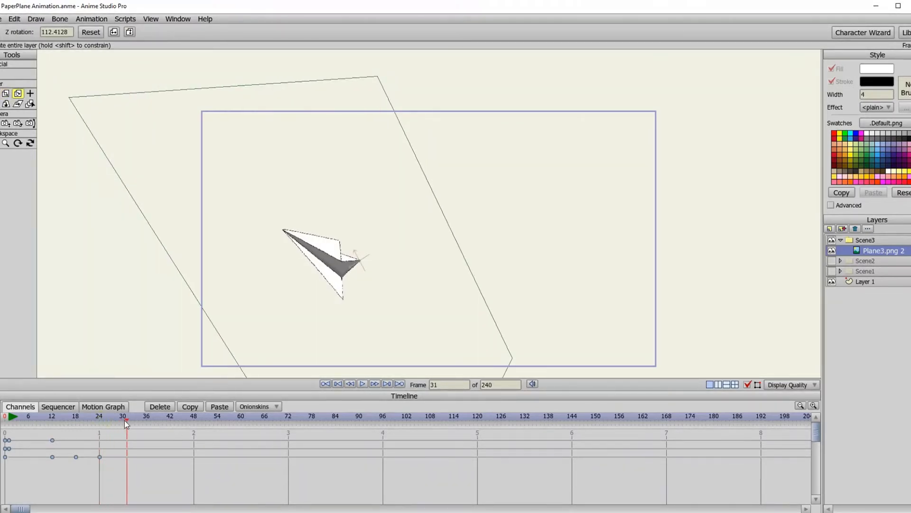
drag(317, 247, 293, 317)
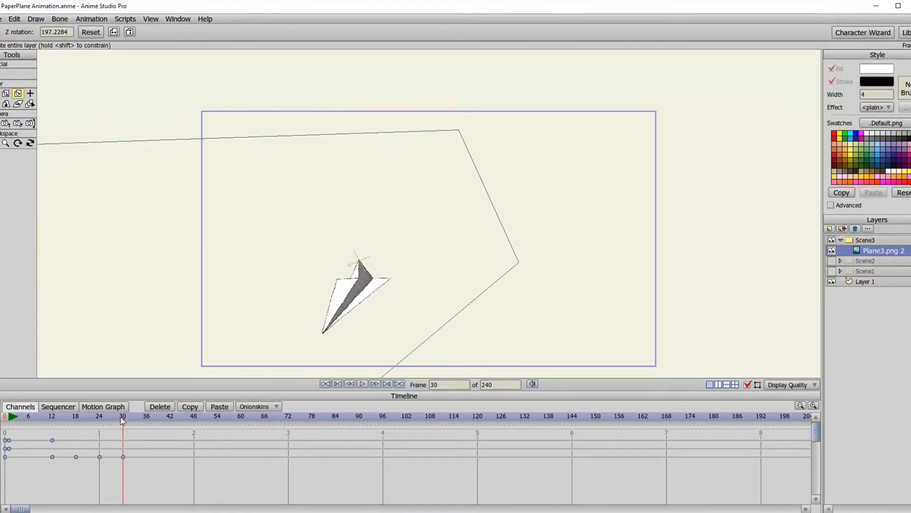
drag(334, 319, 458, 149)
Step: Play the animation from the start to check the plane's loop rotation
drag(147, 417, 5, 418)
click(363, 383)
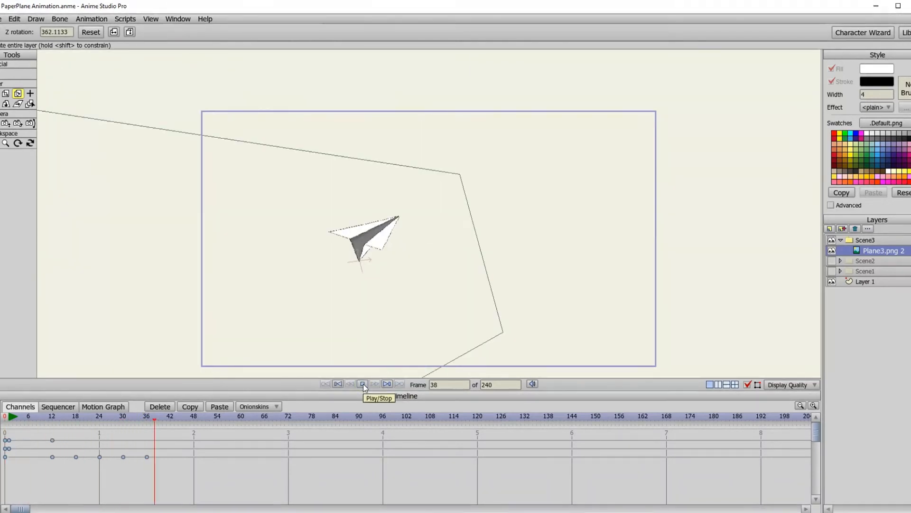
click(363, 383)
Step: At frame 36, move the plane to about X 0.06, Y 0.09
click(41, 445)
drag(38, 442, 147, 450)
key(t)
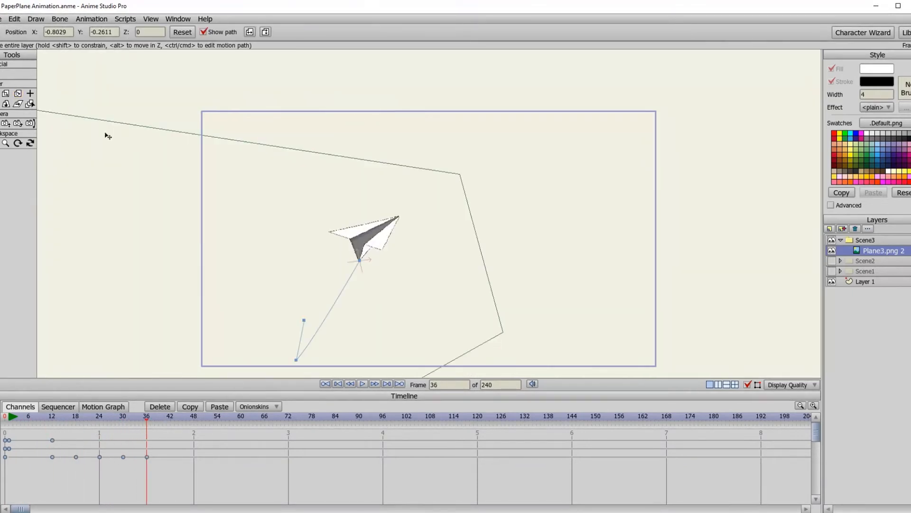
drag(375, 240, 485, 195)
Step: Replay the animation to check the plane looping while it travels forward
click(324, 384)
click(336, 383)
click(365, 384)
click(366, 384)
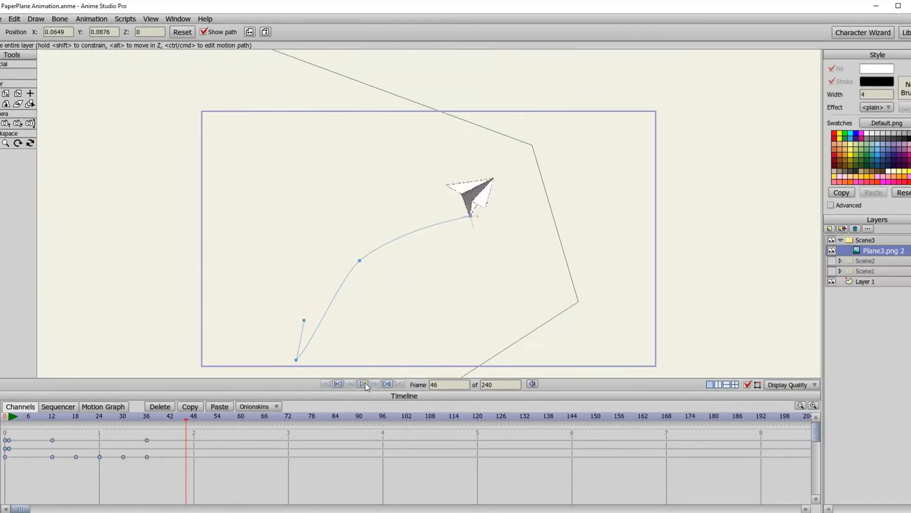
Step: Shear the plane to about X 0.18, Y 0.41 at frame 18 and to about X 0.08, Y 0.74 at frame 24
drag(185, 423, 75, 424)
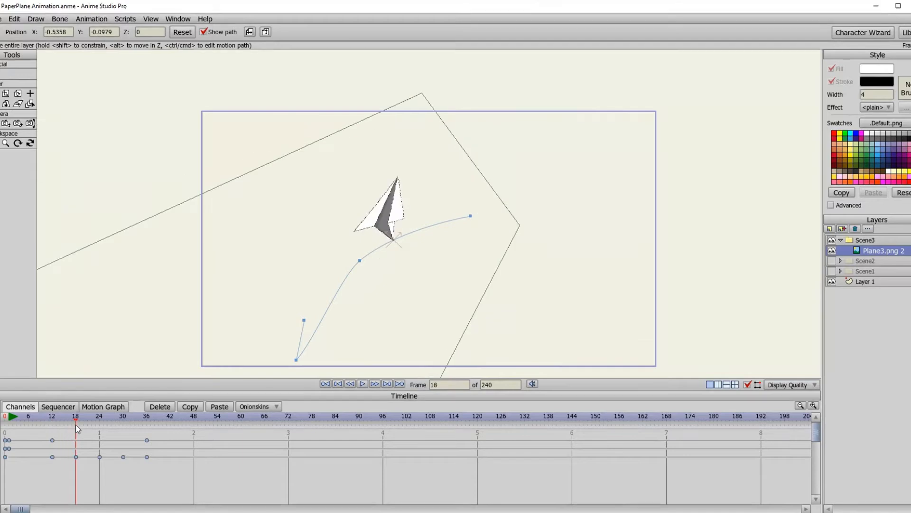
click(18, 104)
scroll(429, 190, up, 3)
drag(362, 225, 362, 205)
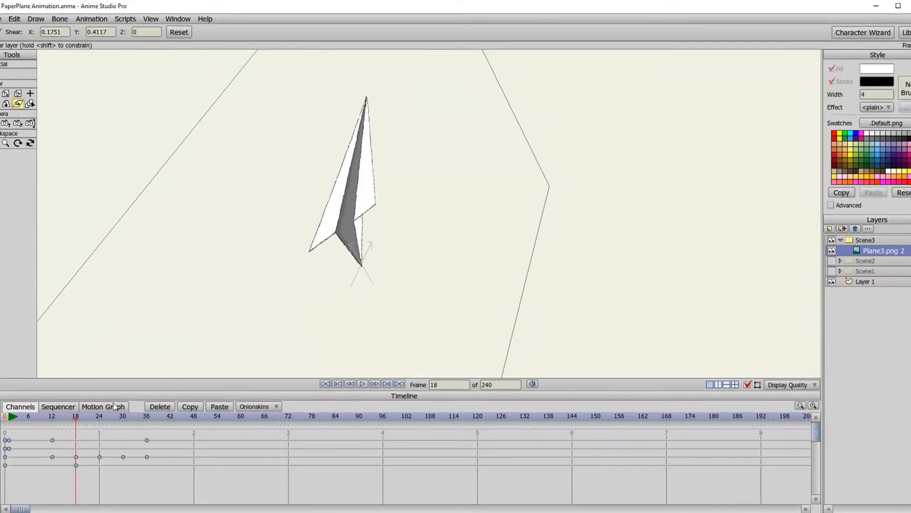
drag(78, 422, 99, 422)
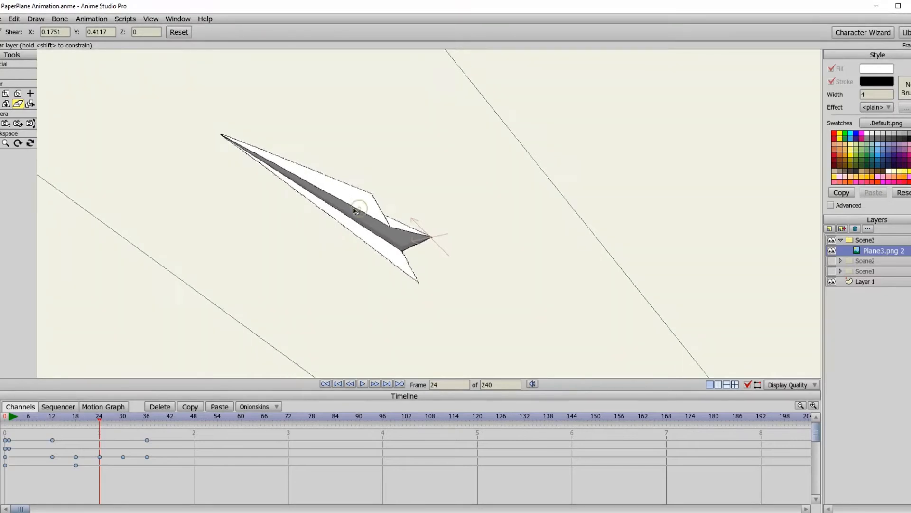
drag(359, 217, 354, 204)
Step: Reset the plane's shear at frame 36 and play the animation from the start
drag(100, 421, 123, 422)
scroll(511, 236, down, 5)
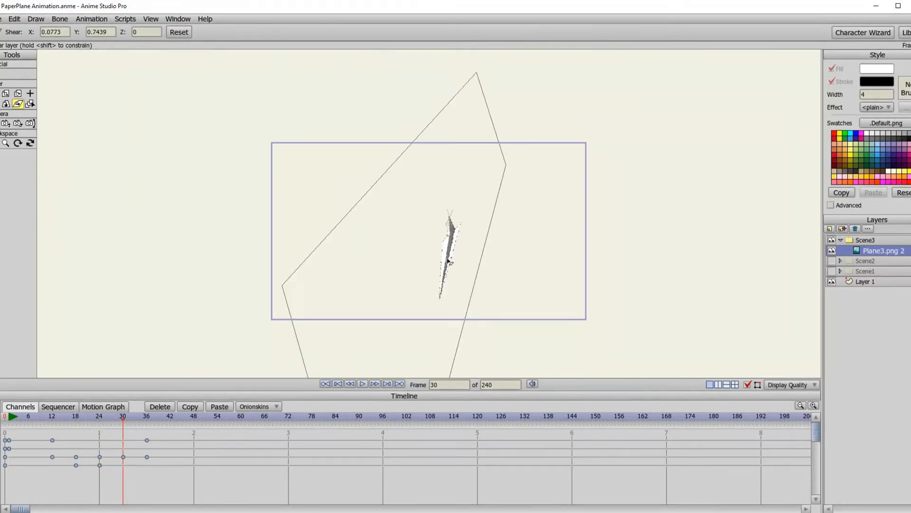
drag(126, 421, 154, 430)
click(179, 32)
drag(147, 420, 4, 417)
click(360, 384)
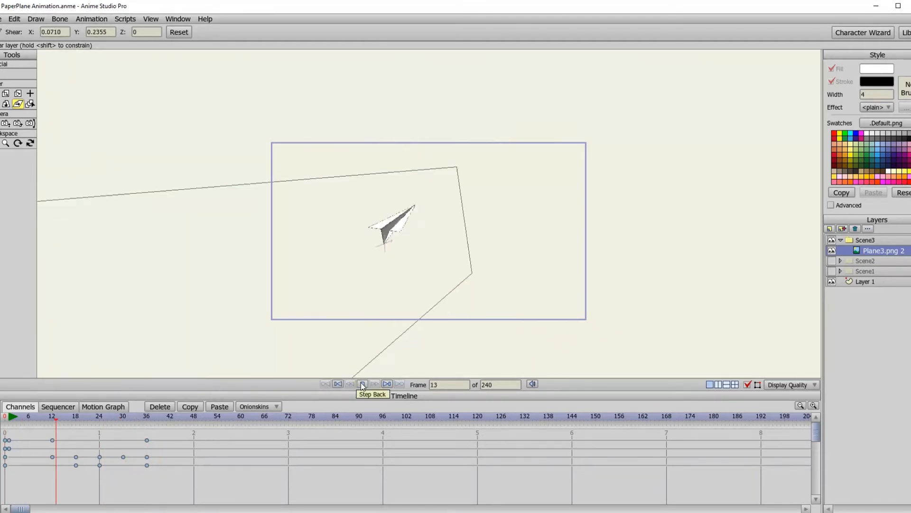
Step: At frame 42, move the plane to about X 0.66, Y 0.43
drag(214, 424, 159, 437)
key(t)
drag(468, 197, 520, 168)
scroll(465, 198, up, 5)
drag(536, 209, 327, 315)
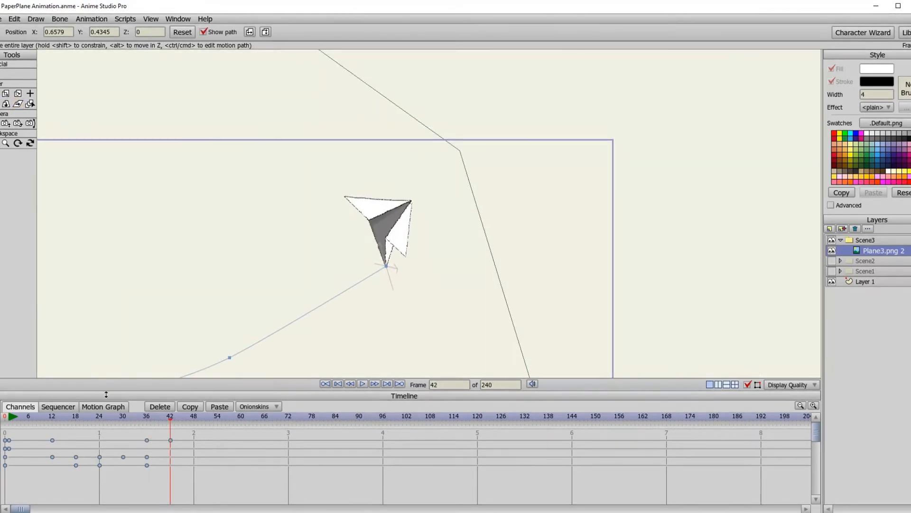
Step: Shear the plane to about X 0.93, Y 0.80 at frame 42
click(17, 103)
drag(428, 278, 403, 217)
scroll(365, 299, down, 1)
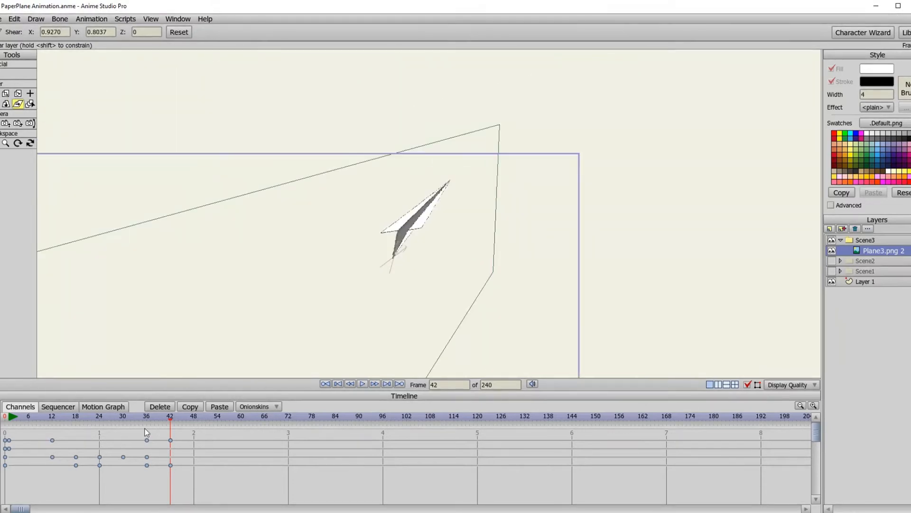
Step: Play the animation from the start to check the plane's flight through its frame 42 pose
drag(171, 422, 5, 422)
scroll(295, 278, down, 8)
click(364, 384)
click(363, 383)
Step: Move the plane's position and shear keyframes from frame 42 to frame 48
drag(231, 419, 194, 466)
click(170, 441)
click(178, 418)
click(193, 421)
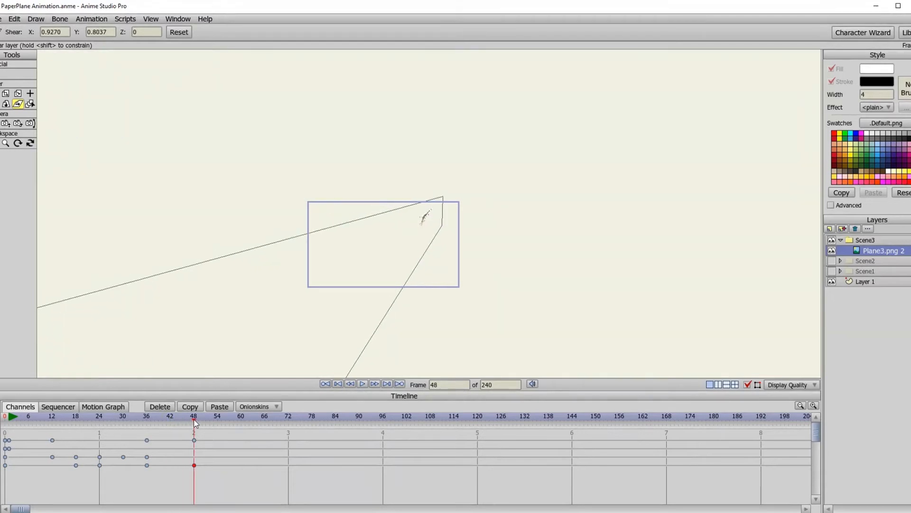
Step: At frame 60, shrink the plane and move it to about X 1.30, Y 0.77, near the upper-right corner of the frame
scroll(389, 257, up, 5)
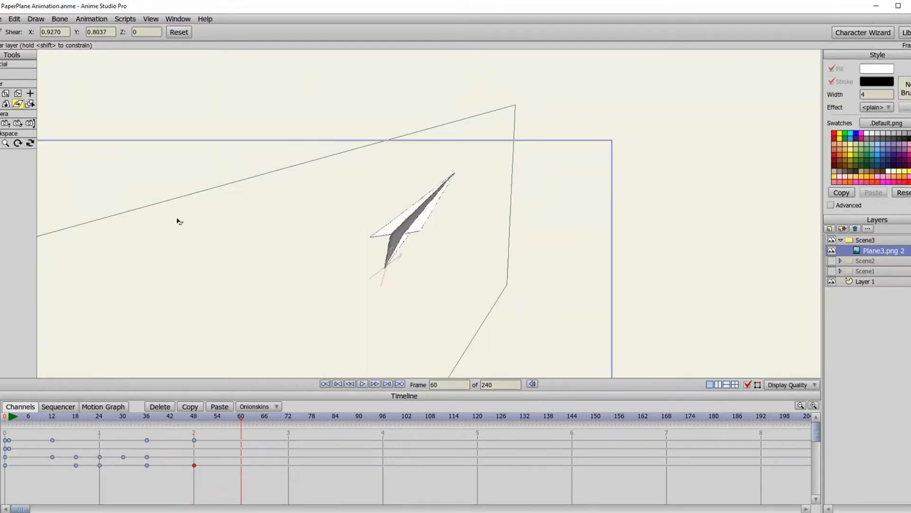
key(m)
drag(413, 230, 522, 190)
key(2)
scroll(462, 266, up, 2)
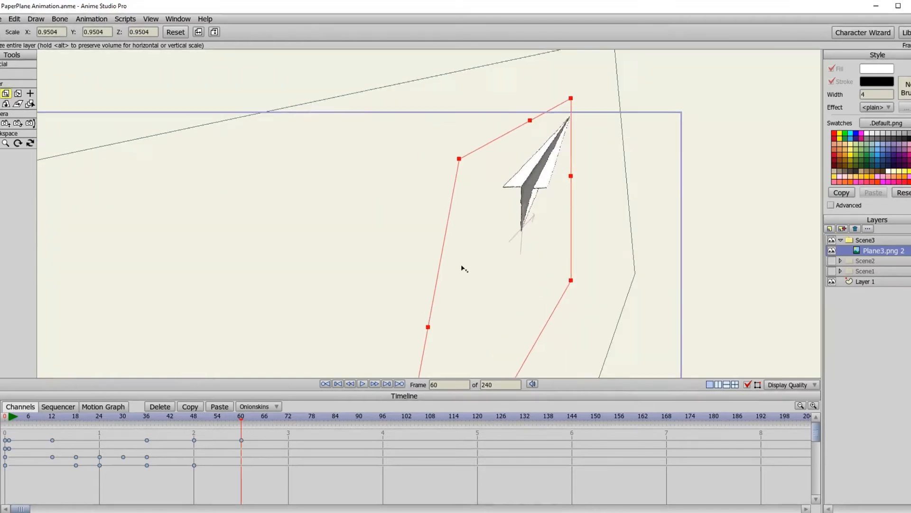
scroll(462, 267, down, 5)
drag(409, 348, 449, 258)
scroll(550, 236, up, 4)
drag(548, 233, 314, 256)
key(1)
drag(350, 218, 455, 125)
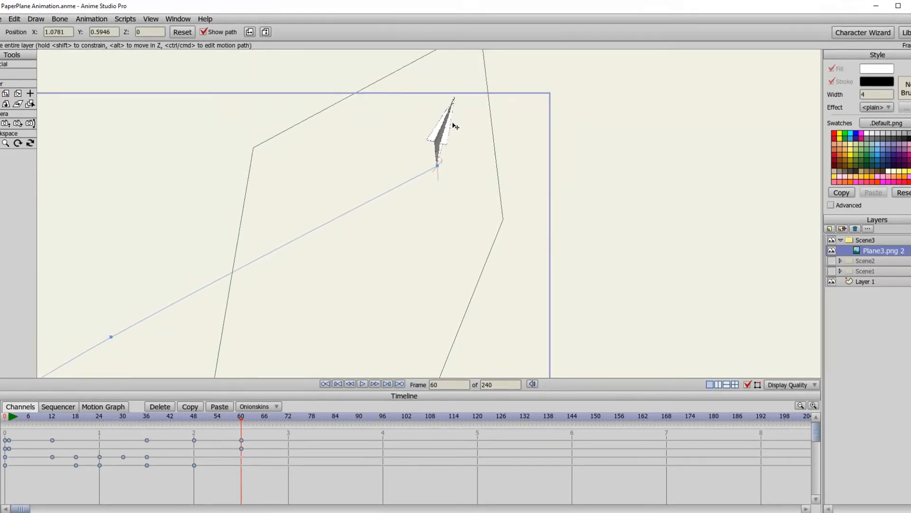
Step: Play the animation from the start to check the plane's whole flight path up to frame 60
scroll(443, 183, down, 4)
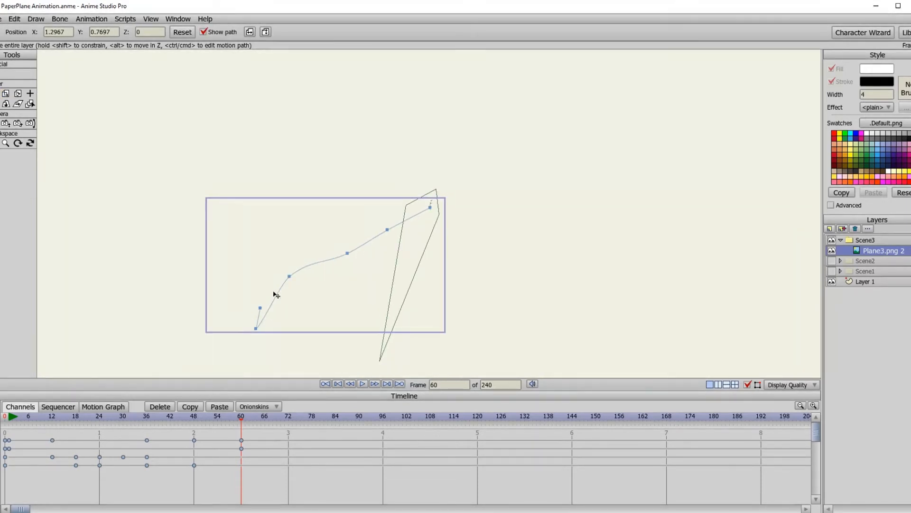
click(4, 417)
scroll(280, 366, up, 1)
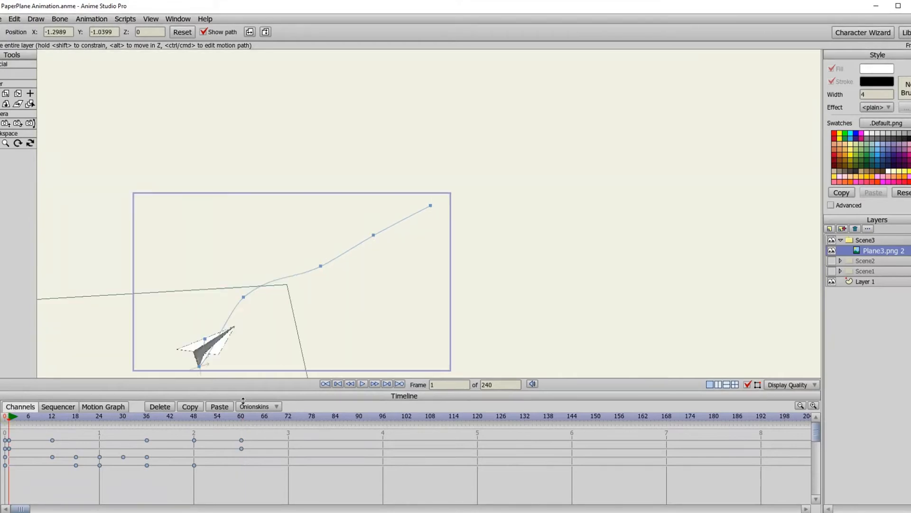
click(361, 385)
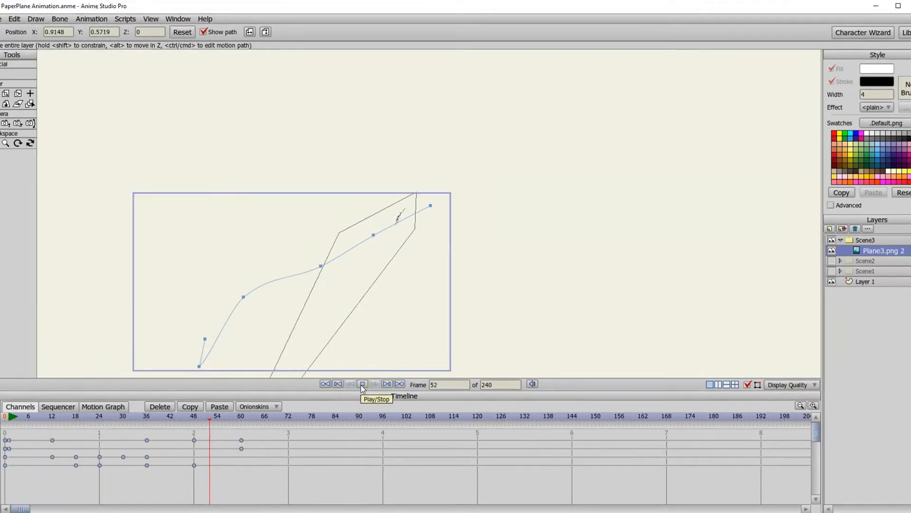
Step: Pose the plane at frame 72 at about X 1.46, Y 0.84 with about 351.6° Z rotation, and save the project
click(360, 384)
drag(295, 418, 5, 417)
scroll(323, 199, up, 5)
drag(250, 274, 480, 151)
drag(4, 417, 225, 373)
scroll(476, 167, down, 3)
drag(372, 238, 226, 283)
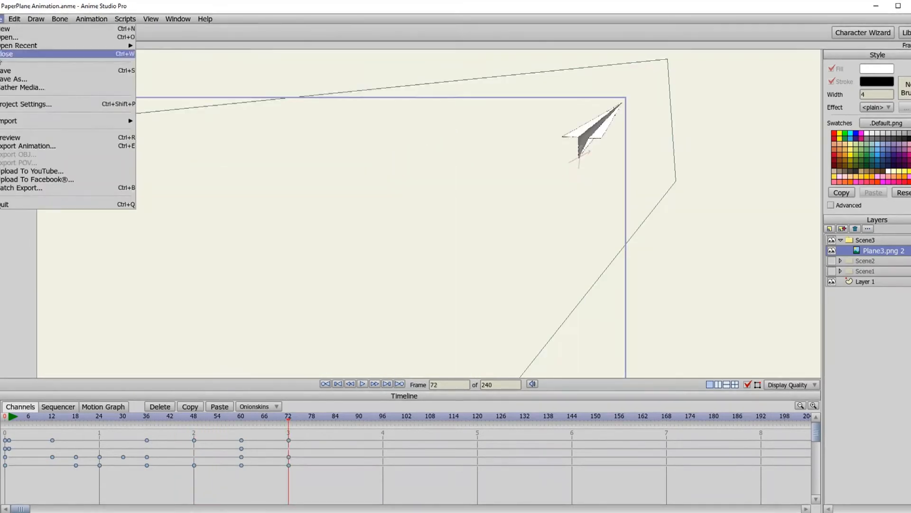
click(2, 74)
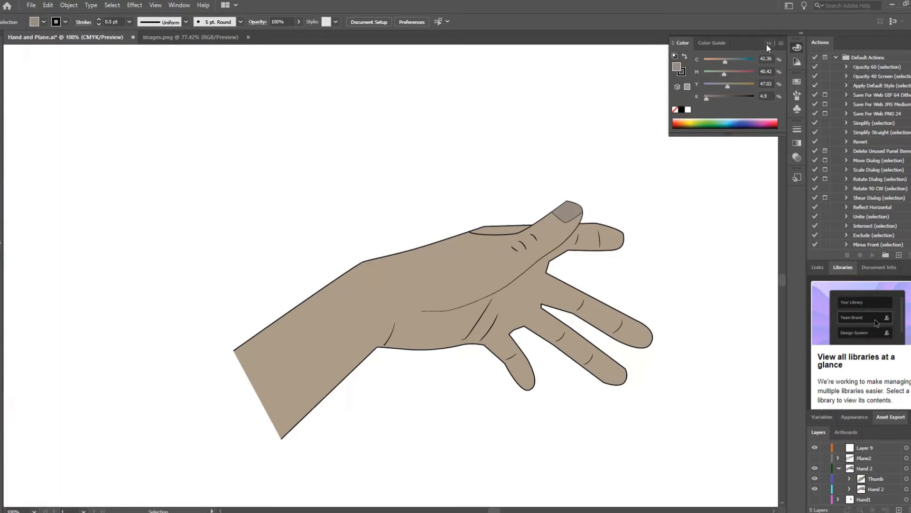
Step: Switch to Adobe Illustrator, hide the hand layers and Layer 9, and show only the Plane2 layer of Hand and Plane.ai
click(768, 44)
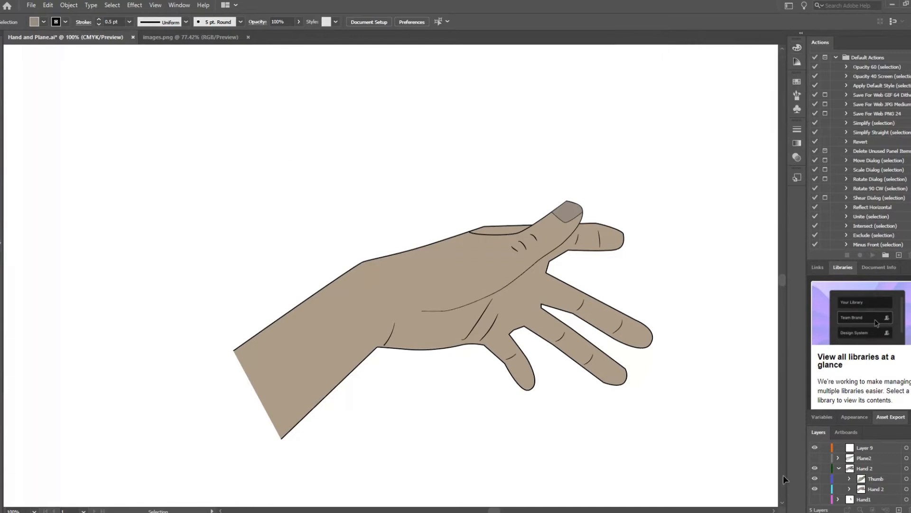
key(ctrl+y)
scroll(815, 507, down, 1)
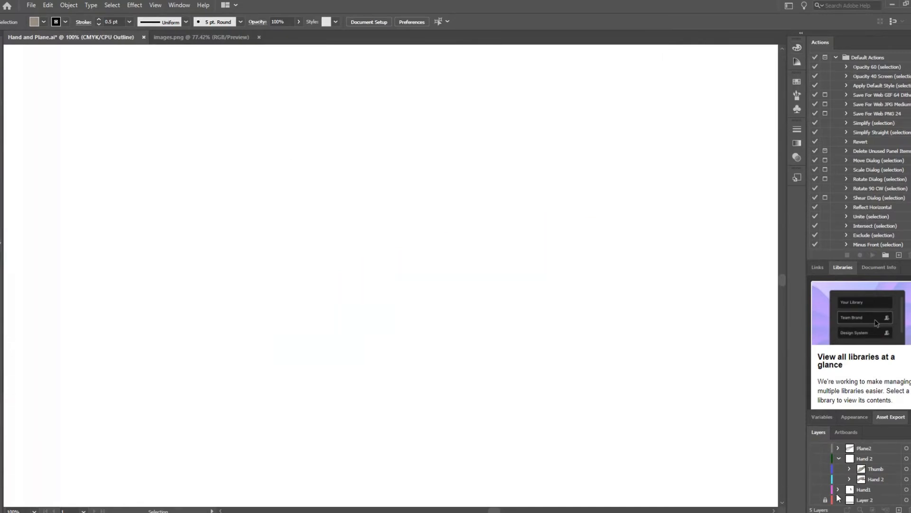
click(815, 458)
scroll(529, 334, down, 5)
scroll(545, 329, up, 2)
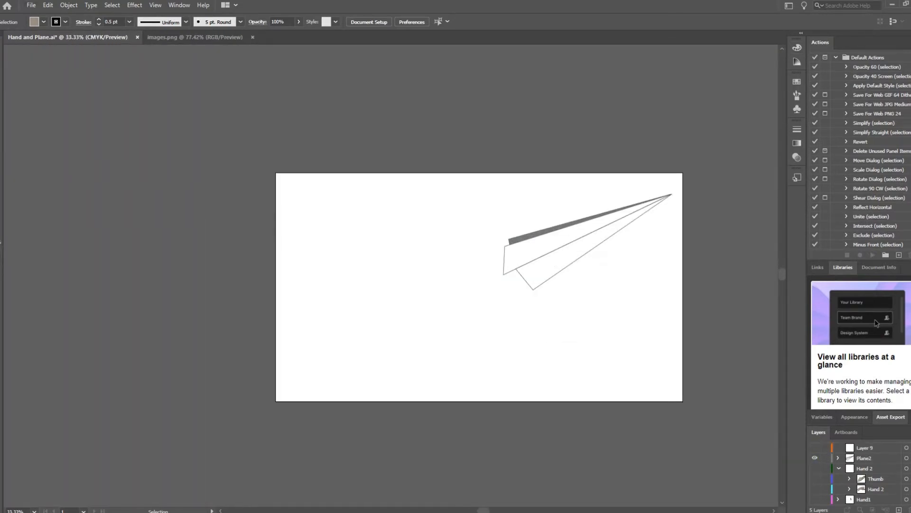
Step: Move the Plane2 artwork toward the middle of the artboard and rotate it clockwise until it lies almost horizontal
drag(589, 271, 427, 284)
drag(547, 220, 562, 258)
scroll(484, 293, up, 4)
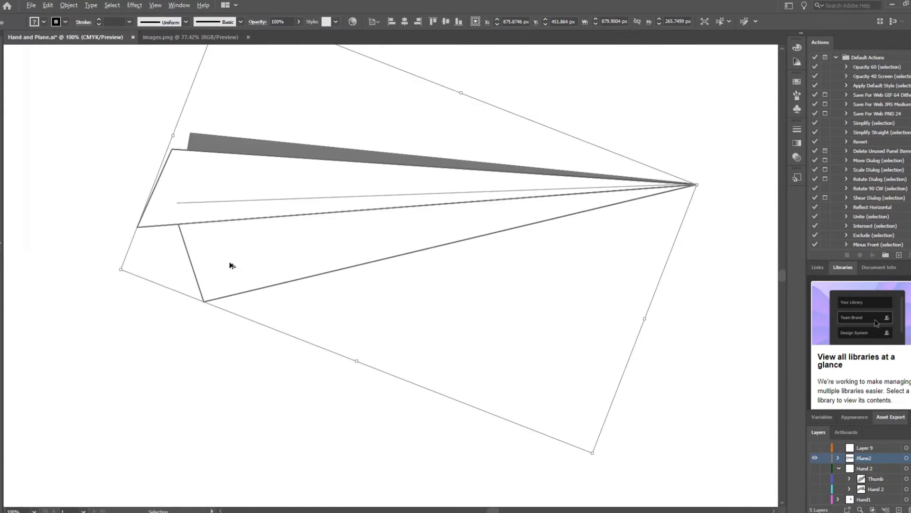
Step: Reshape the plane by moving the lower wing's rear corner up and backward and lowering the dark fold's rear corner
key(a)
click(111, 308)
drag(204, 301, 159, 283)
drag(191, 135, 190, 144)
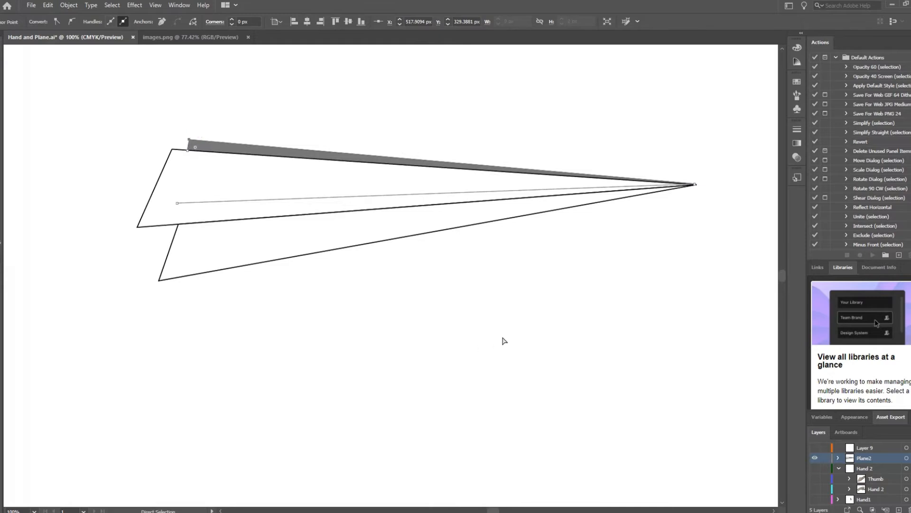
click(404, 324)
scroll(229, 190, down, 3)
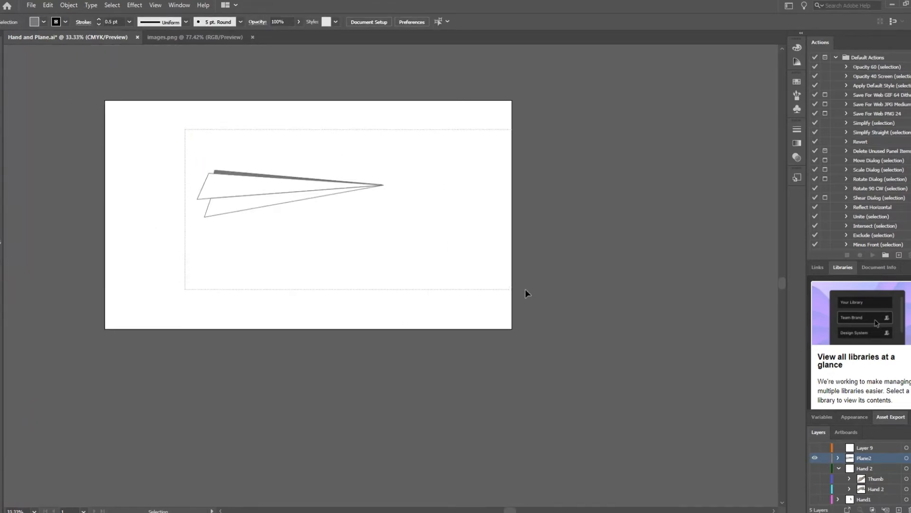
Step: Select the whole reshaped plane and rotate it slightly clockwise so its nose points a little downward
drag(525, 290, 525, 289)
drag(389, 182, 390, 191)
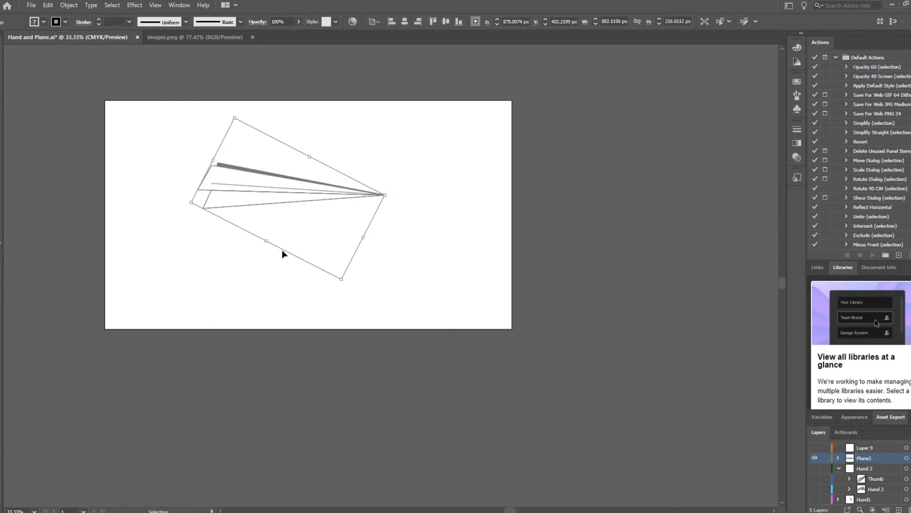
click(172, 208)
Step: Export the artboard for screens as a 1x PNG named Plane4 into the PaperPlane animation folder
click(31, 5)
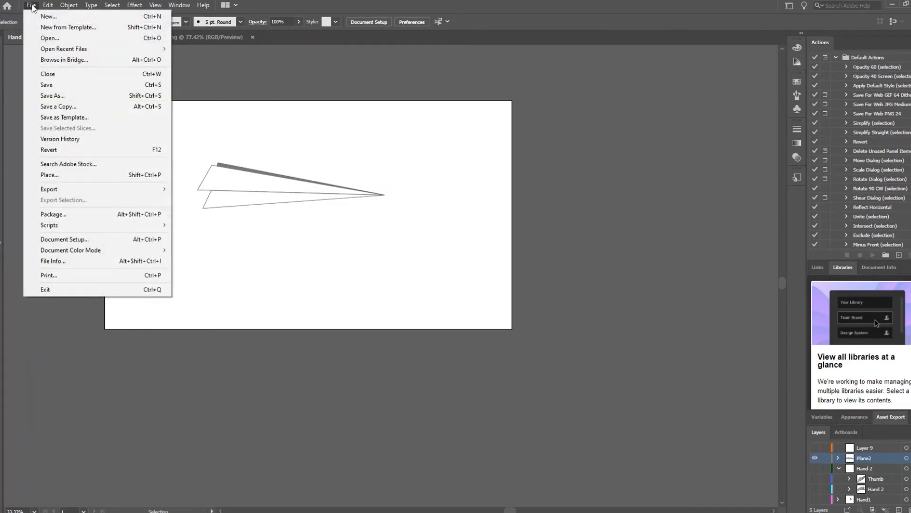
mouse_move(163, 189)
click(228, 190)
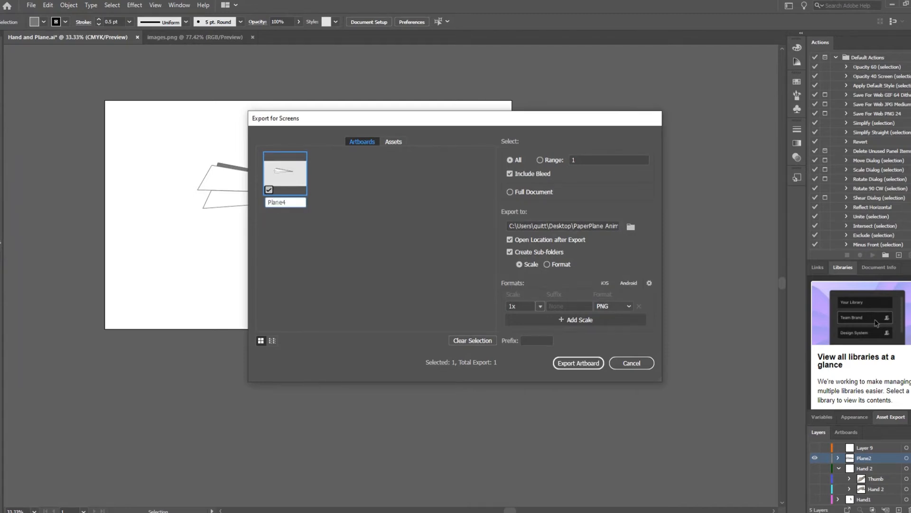
click(586, 363)
click(557, 39)
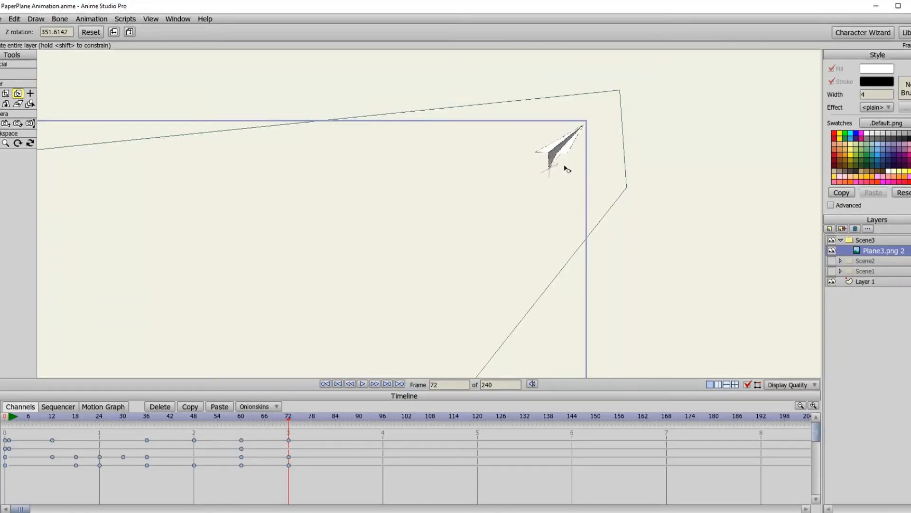
Step: Switch back to Anime Studio Pro, collapse Scene3, and play and scrub its flight before returning to frame 0
click(834, 238)
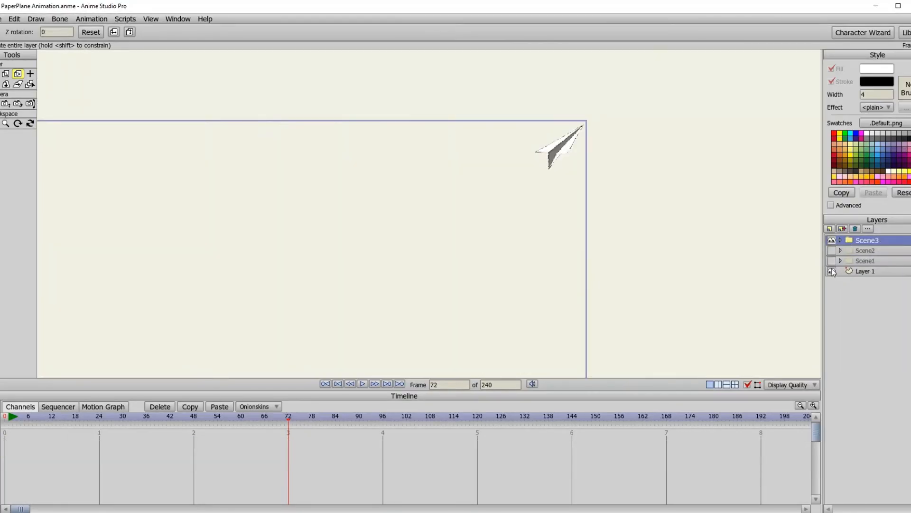
scroll(558, 164, up, 2)
scroll(558, 165, down, 4)
key(alt+space)
click(283, 235)
key(space)
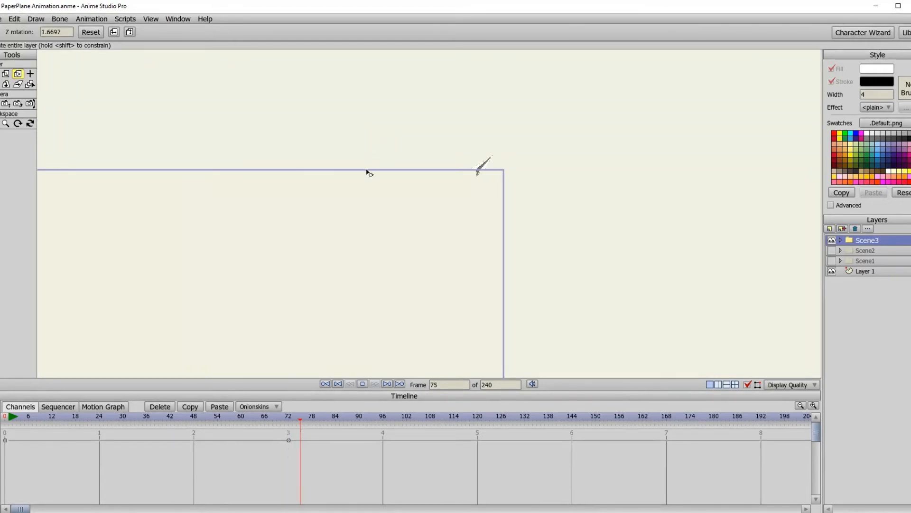
drag(351, 421, 150, 419)
drag(10, 390, 4, 390)
scroll(499, 185, down, 6)
key(m)
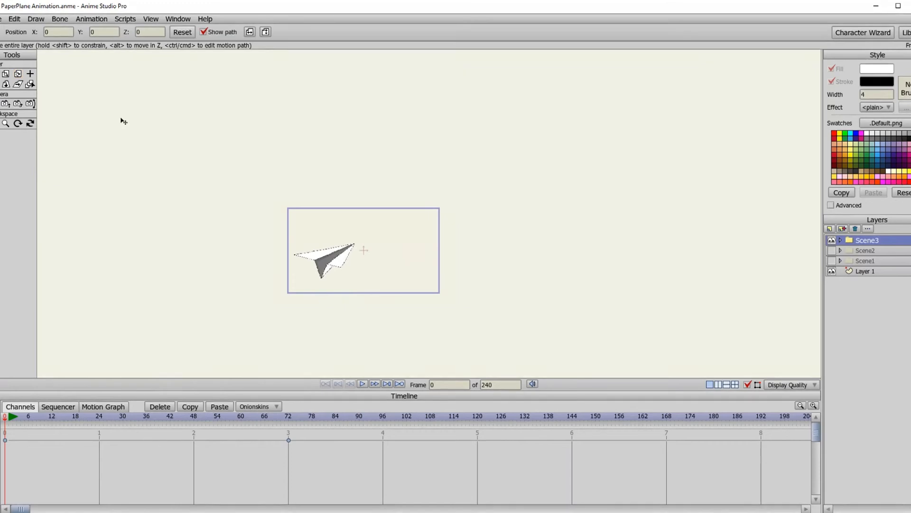
Step: Hide Scene3, show Scene1 and Scene2, go to frame 96, and inspect the keyframes of the plane inside Scene2
click(832, 240)
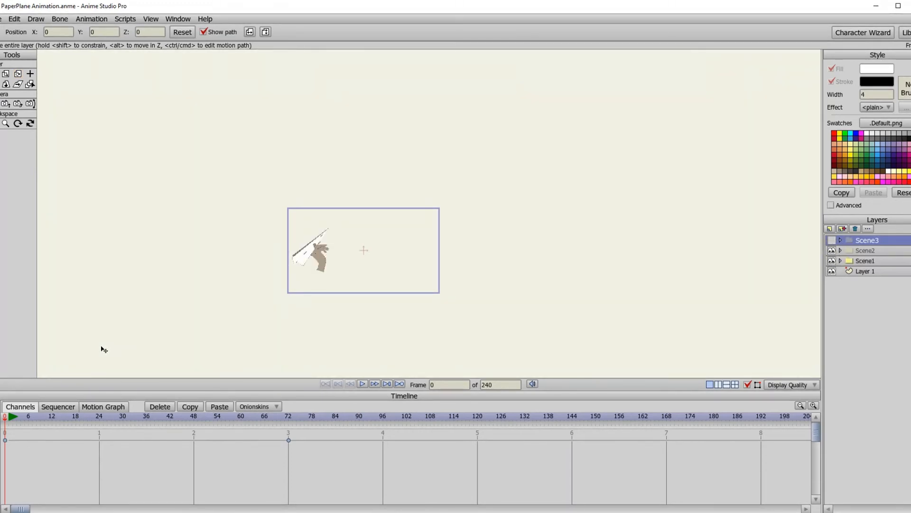
drag(6, 427, 234, 426)
drag(293, 426, 383, 432)
click(865, 250)
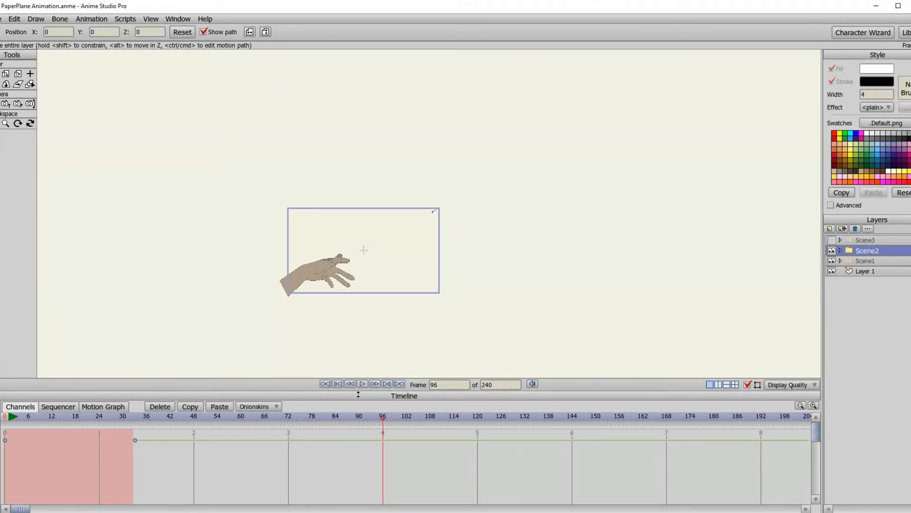
click(840, 251)
click(841, 261)
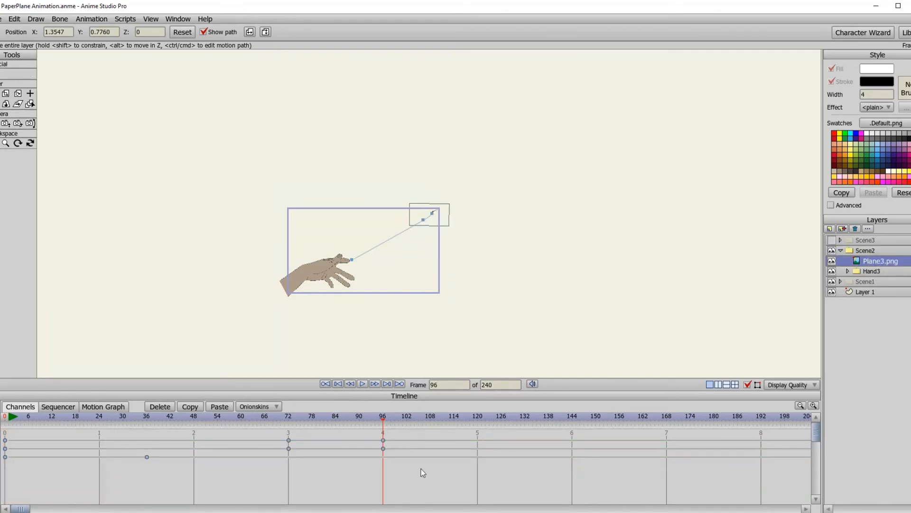
Step: Show the Scene3 group again and turn off Scene2's visibility at frame 96 in its layer settings
click(841, 250)
click(866, 239)
click(866, 253)
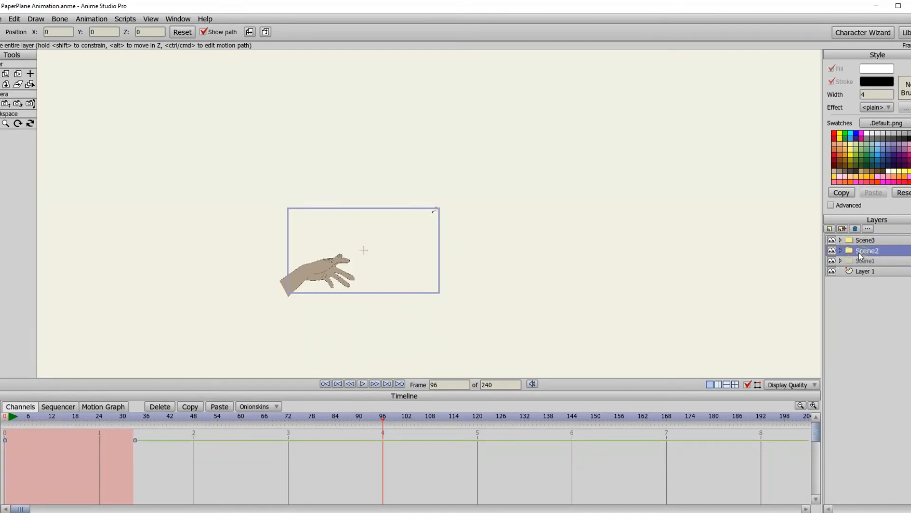
double_click(867, 255)
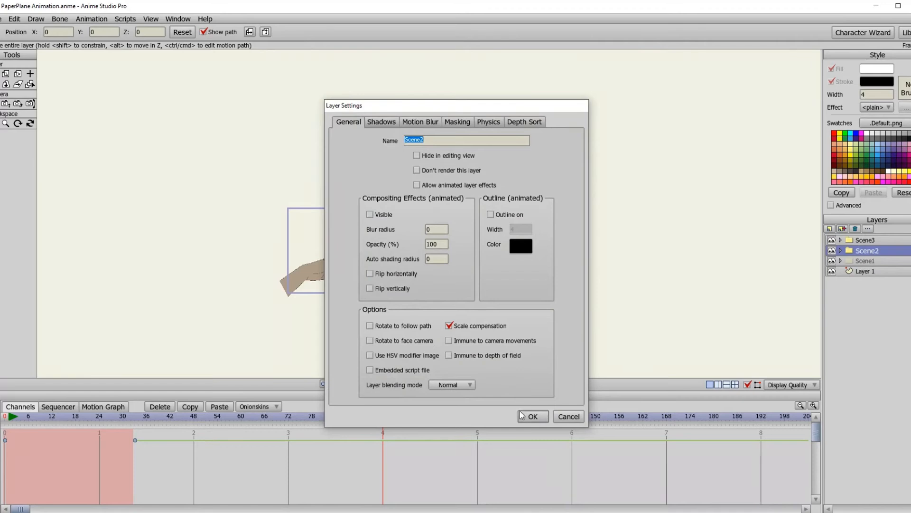
click(522, 415)
Step: Copy all of the Plane3.png 2 keyframes after frame 0 in Scene3 and paste them at frame 96
click(861, 240)
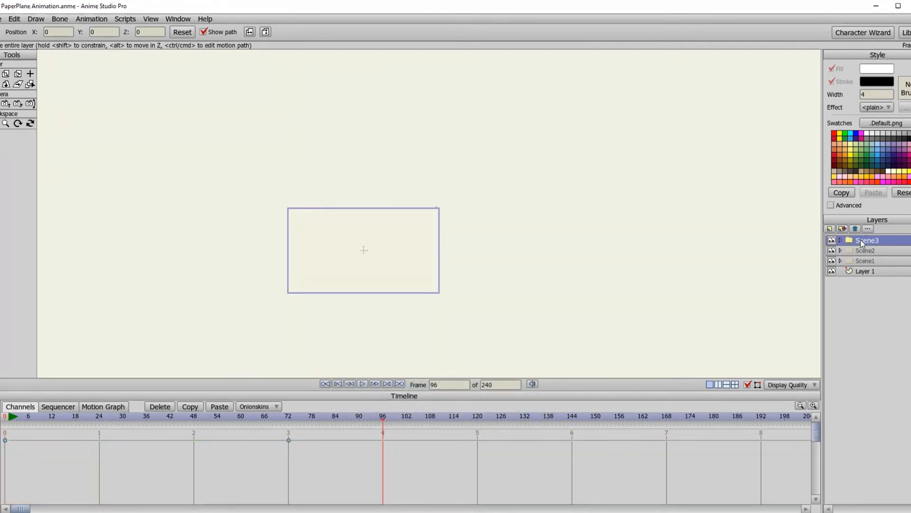
click(841, 239)
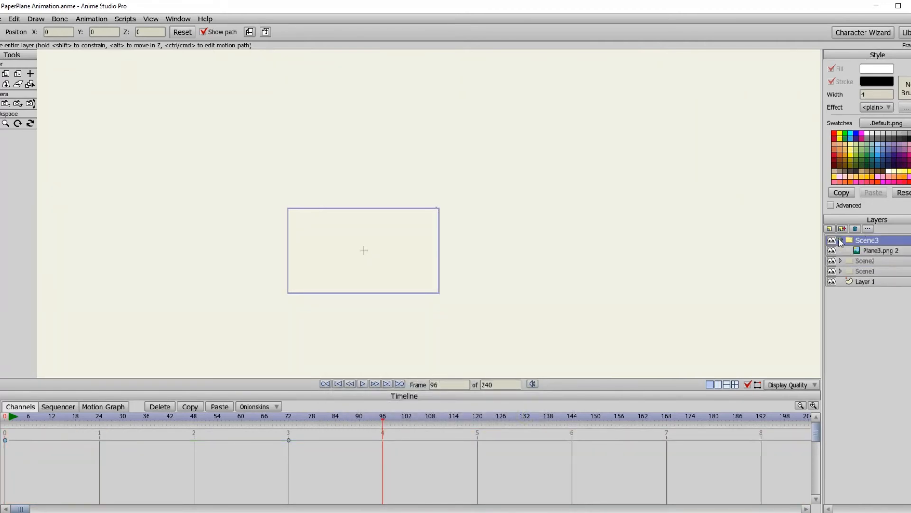
click(876, 250)
drag(301, 430, 8, 504)
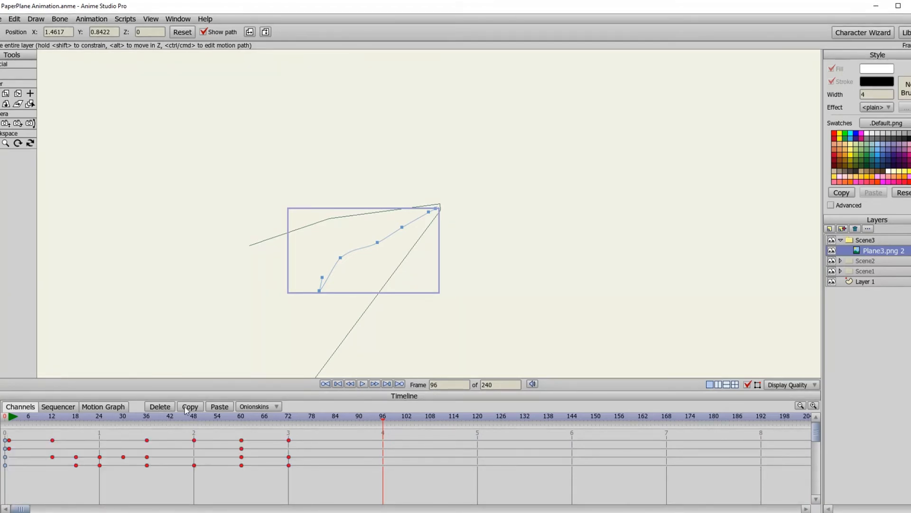
click(219, 406)
Step: Collapse Scene3 and scrub the timeline to check how the pasted flight follows the hand throw
click(841, 239)
click(308, 417)
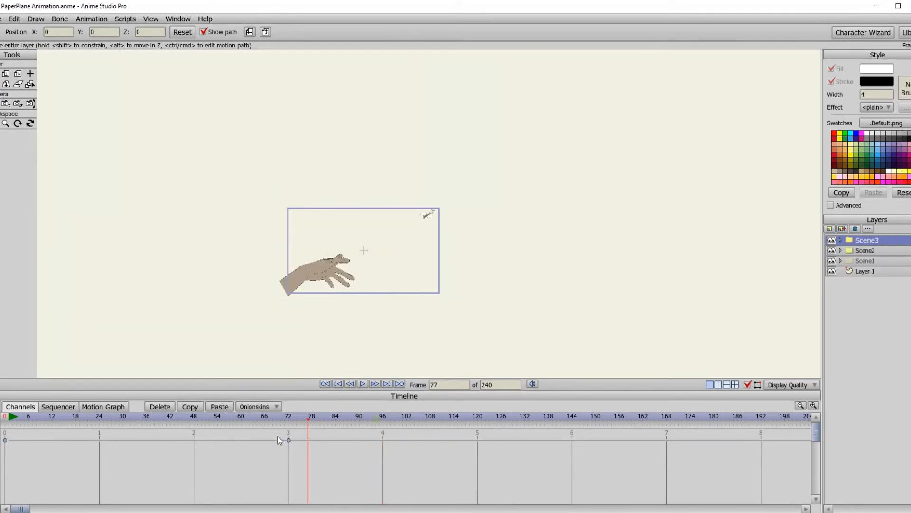
drag(321, 431, 420, 425)
drag(527, 421, 1, 421)
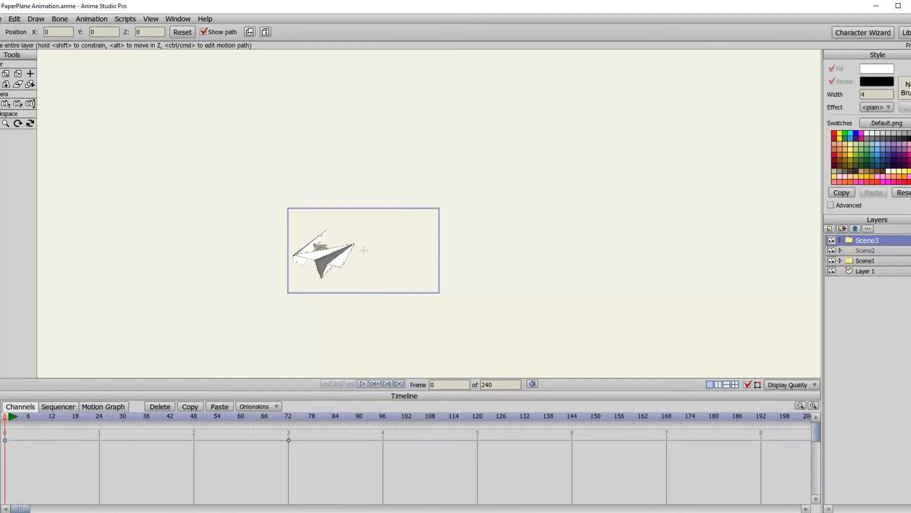
Step: Delete the original Plane3.png 2 keyframes up to frame 72, keeping those at frame 0
click(840, 240)
click(878, 250)
drag(261, 477, 7, 494)
click(154, 406)
Step: Scrub the timeline to check the plane's flight past frame 96 and its display in the earlier frames
drag(6, 422, 582, 425)
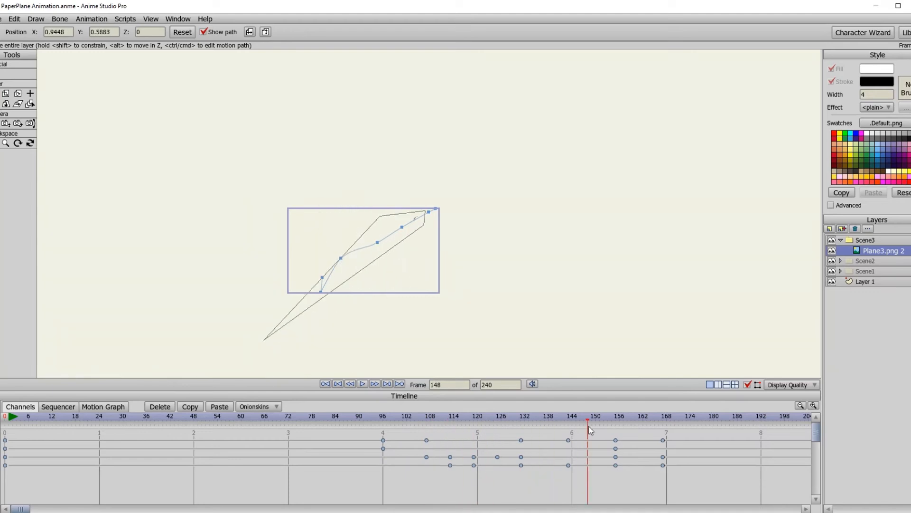
drag(677, 437, 12, 463)
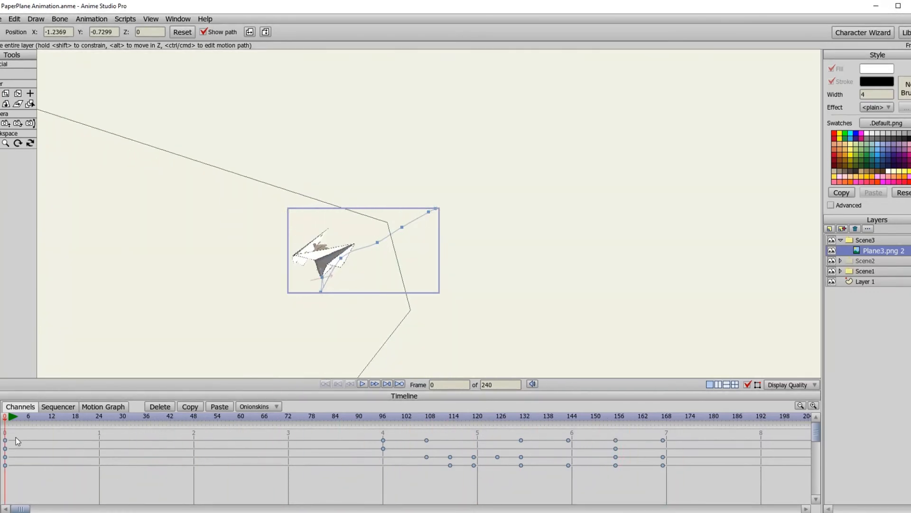
drag(96, 442, 382, 450)
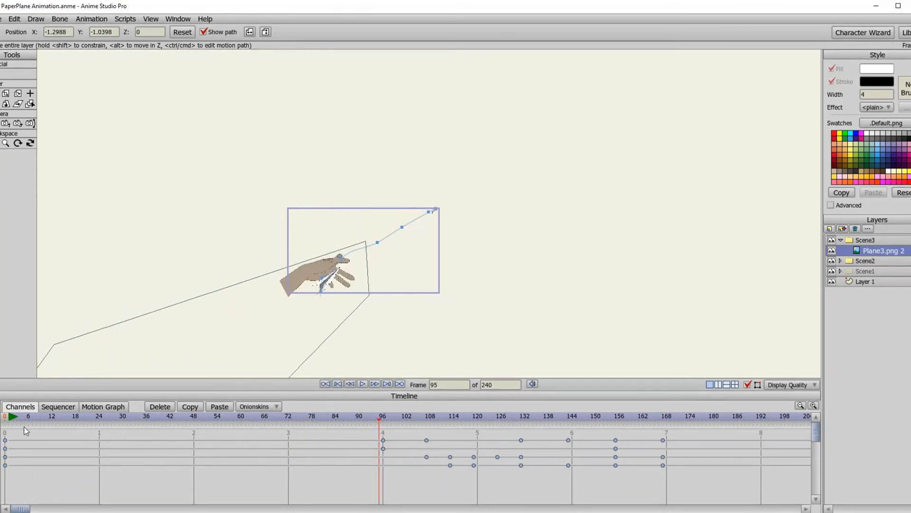
Step: At frame 0, turn off the visibility of the Scene3 group in its layer settings
key(shift+ctrl+Left)
double_click(883, 252)
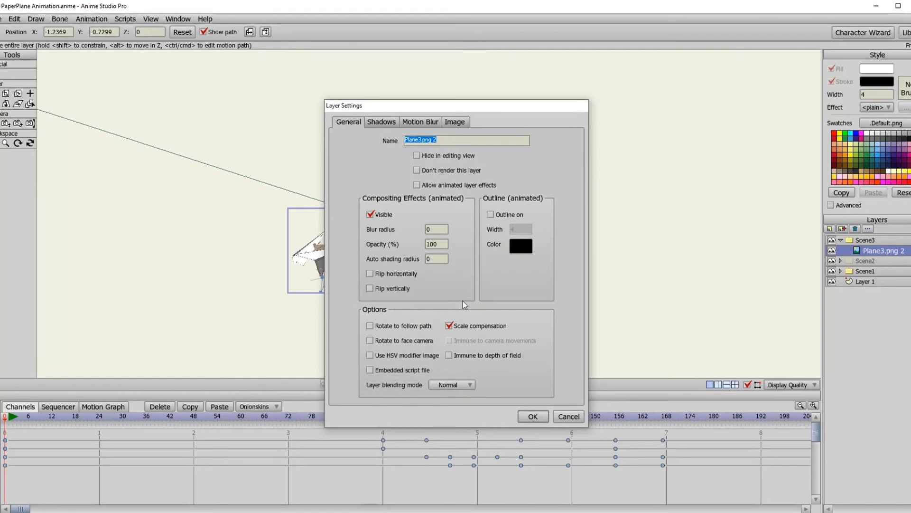
click(569, 416)
double_click(867, 240)
click(370, 214)
key(Return)
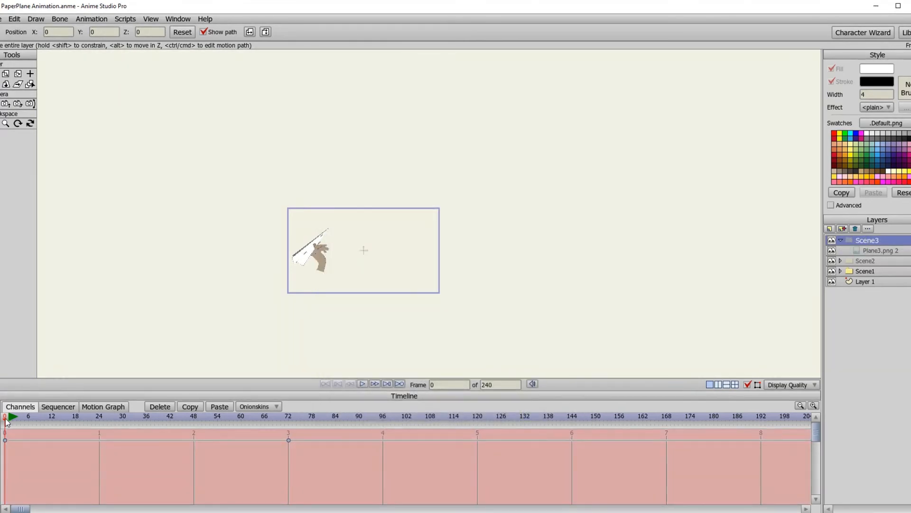
Step: At frame 96, turn Scene3's visibility back on in its layer settings
click(208, 421)
mouse_move(392, 430)
mouse_down()
mouse_move(401, 429)
mouse_move(386, 430)
mouse_up()
double_click(867, 241)
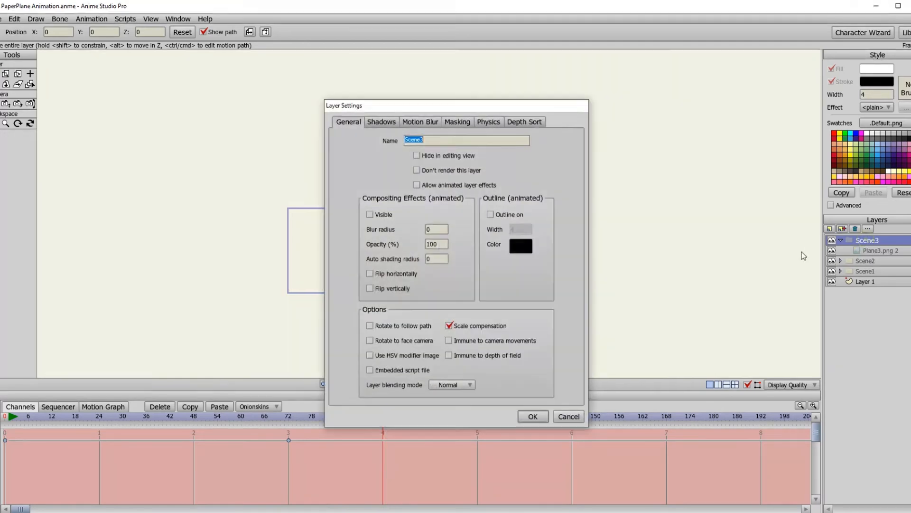
click(530, 417)
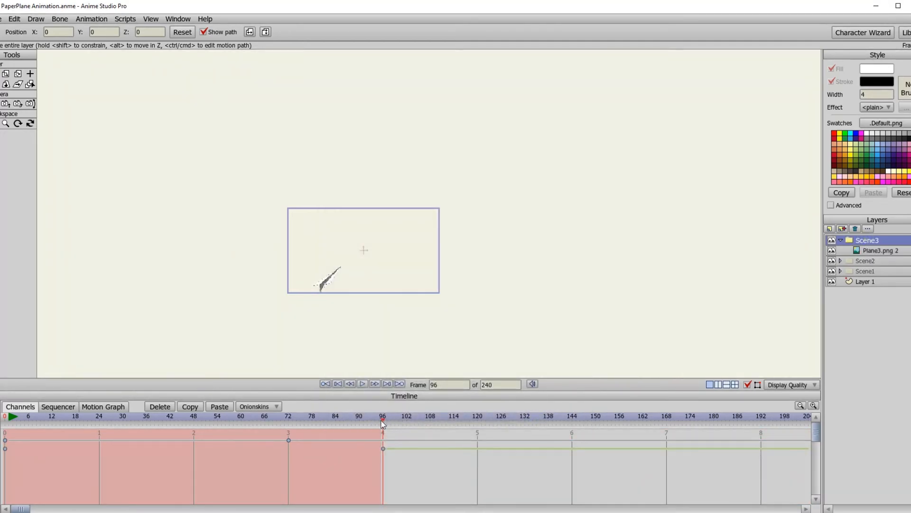
Step: Play the whole animation from the start at a closer zoom to check the transition from Scene2 to Scene3
drag(382, 421, 5, 421)
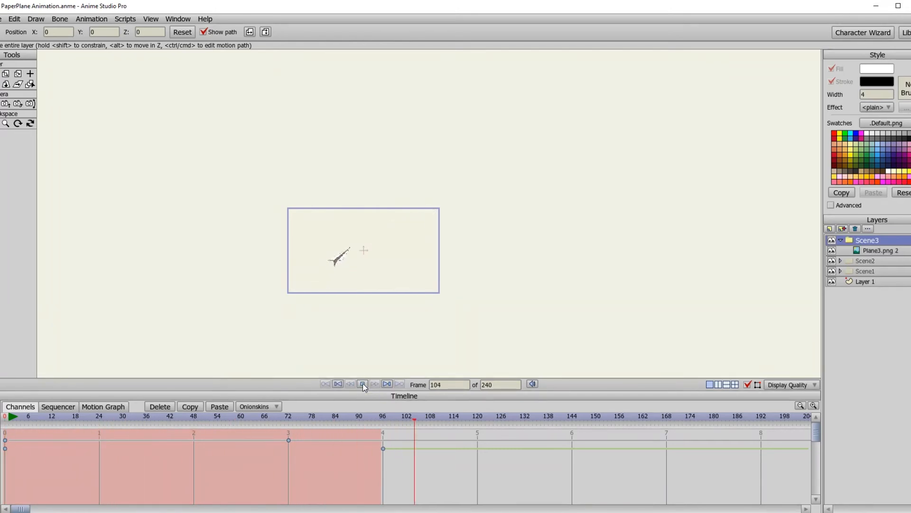
click(362, 384)
scroll(373, 229, up, 5)
drag(317, 289, 462, 226)
click(326, 384)
drag(329, 306, 333, 285)
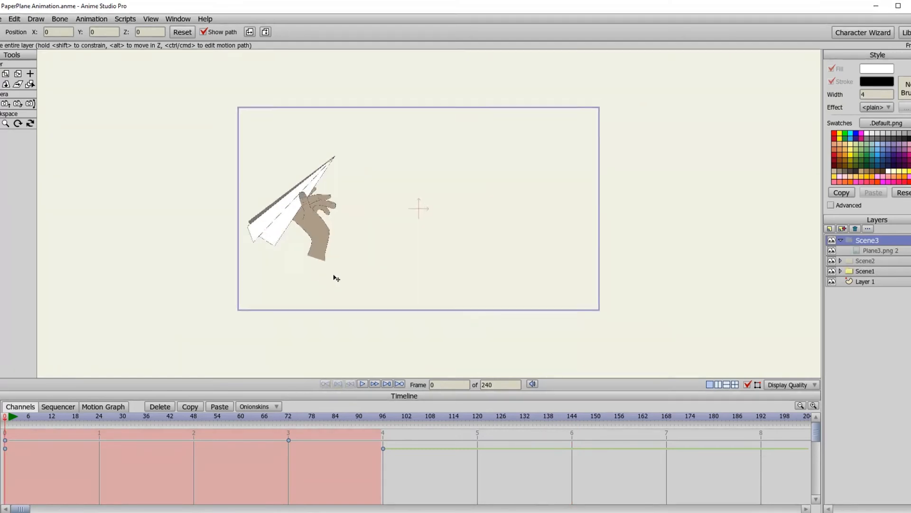
scroll(334, 277, up, 2)
click(359, 383)
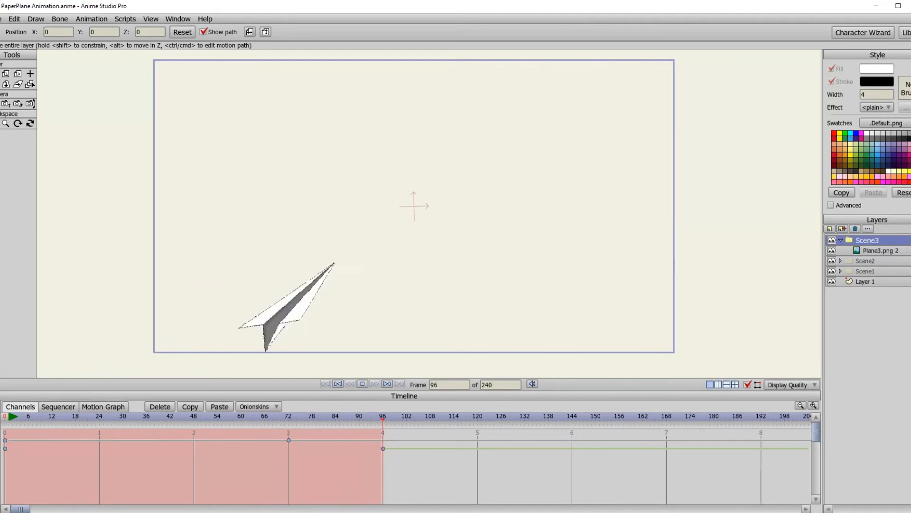
Step: Stop the playback and save the project
click(362, 383)
click(3, 18)
click(9, 71)
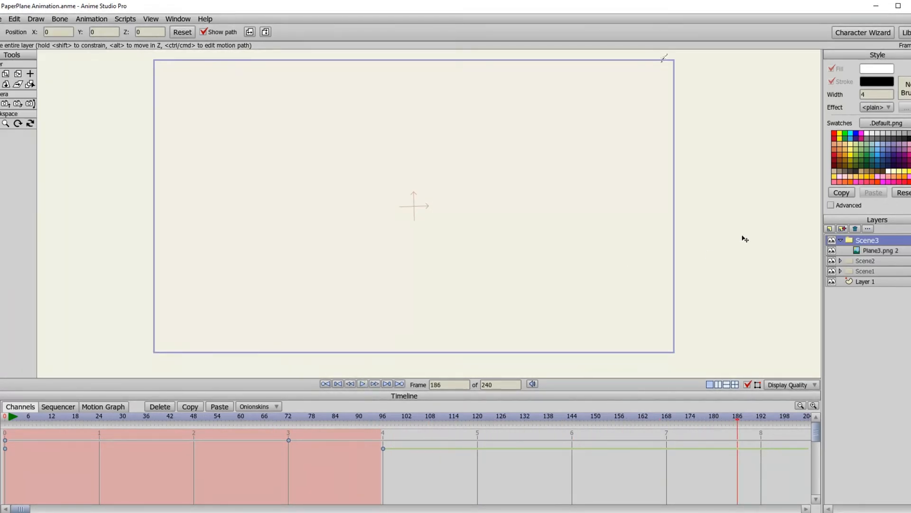
Step: At frame 168, turn off the visibility of the Scene3 group in its layer settings
click(841, 241)
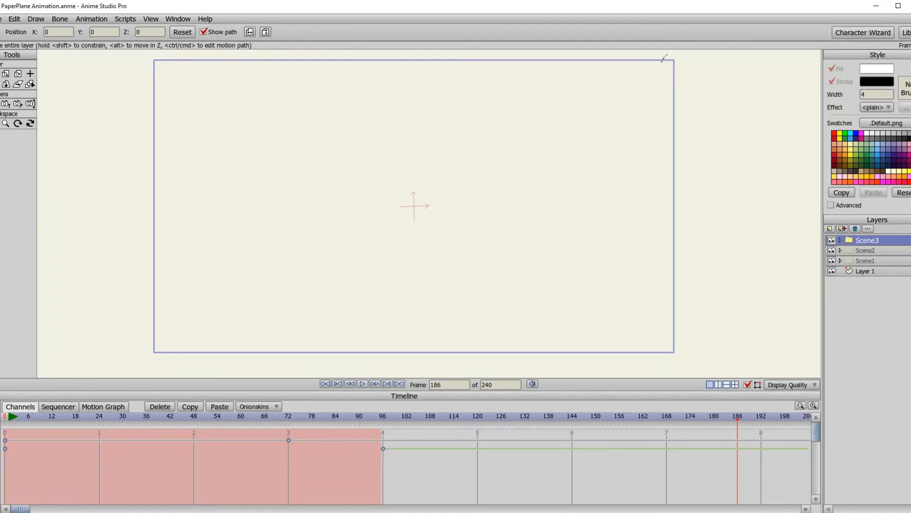
click(840, 240)
click(873, 251)
click(706, 432)
click(666, 439)
double_click(864, 240)
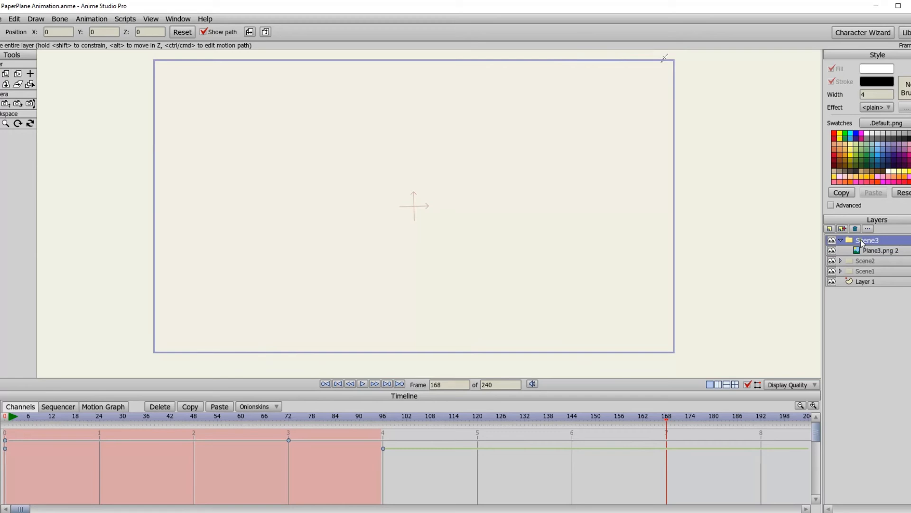
click(534, 416)
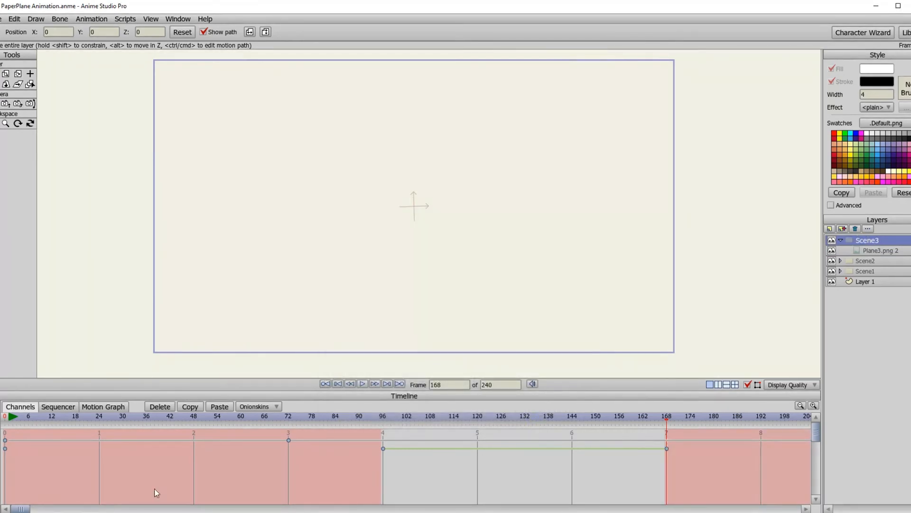
Step: Import the image Plane4.png from the 1x folder with the timeline at frame 168
click(830, 229)
click(4, 416)
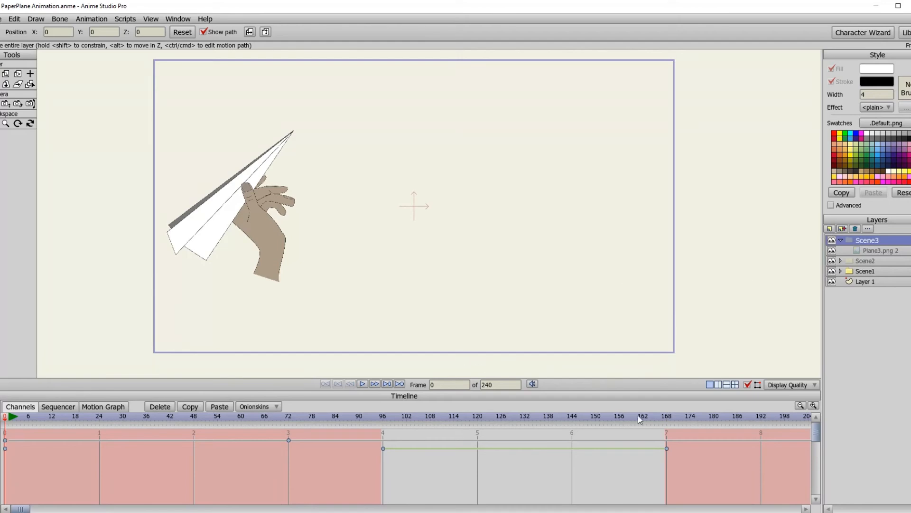
click(667, 418)
click(2, 18)
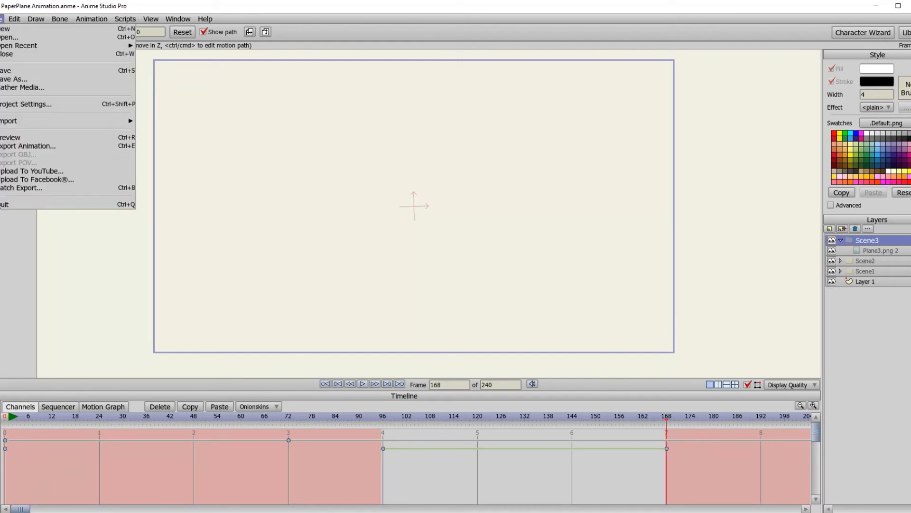
mouse_move(73, 125)
click(166, 141)
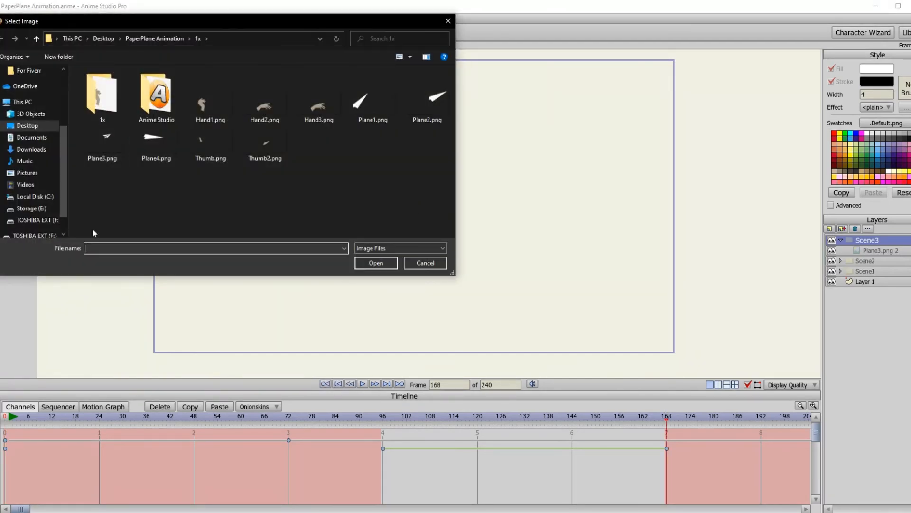
double_click(152, 143)
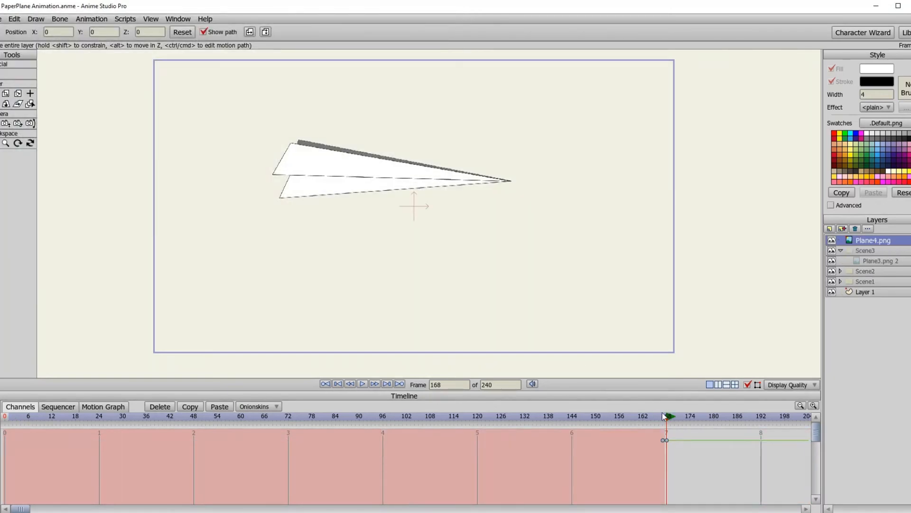
Step: Place the Plane4 layer's origin at its lower tail corner and move the plane to about X -0.78, Y -0.36 at frame 168
mouse_move(669, 421)
mouse_down()
mouse_move(636, 426)
mouse_move(671, 419)
mouse_up()
click(30, 93)
click(282, 198)
key(1)
drag(338, 168, 226, 222)
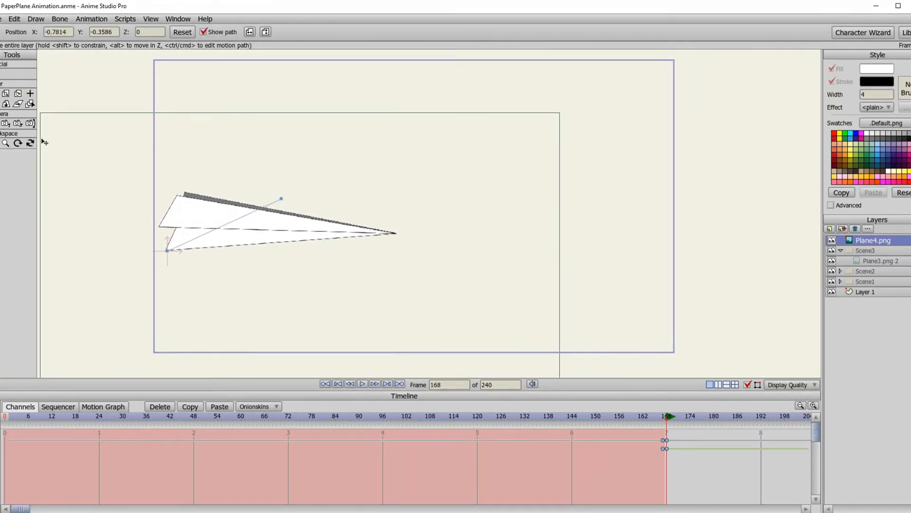
Step: At frame 168, rotate the Plane4 layer slightly nose up and scale it down to a little over half its size
click(17, 93)
drag(311, 240, 315, 223)
click(5, 94)
drag(249, 317, 182, 223)
click(1, 94)
Step: At frame 240, move the plane across the canvas and out past the frame's right edge
drag(24, 508, 125, 510)
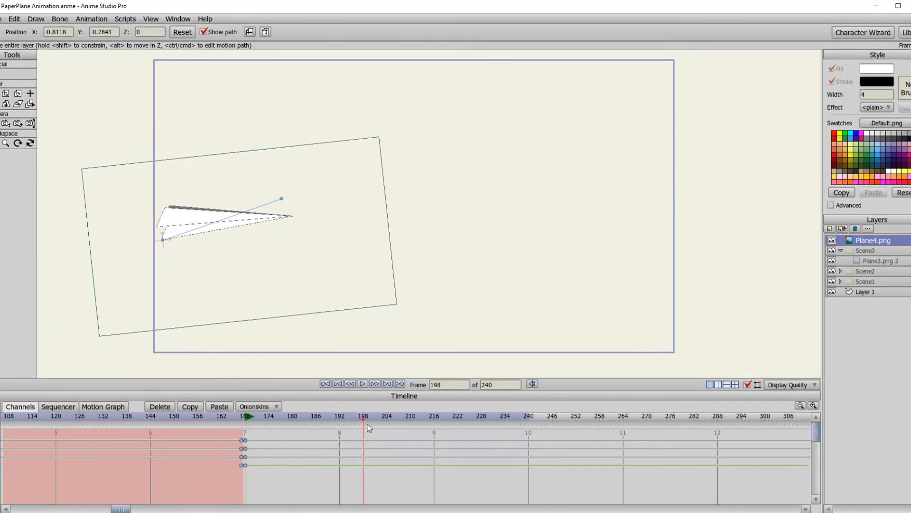
drag(217, 232, 733, 218)
Step: Rotate the plane further nose up at frame 204 and nose down to about -13.7 degrees at frame 240
drag(529, 416, 387, 418)
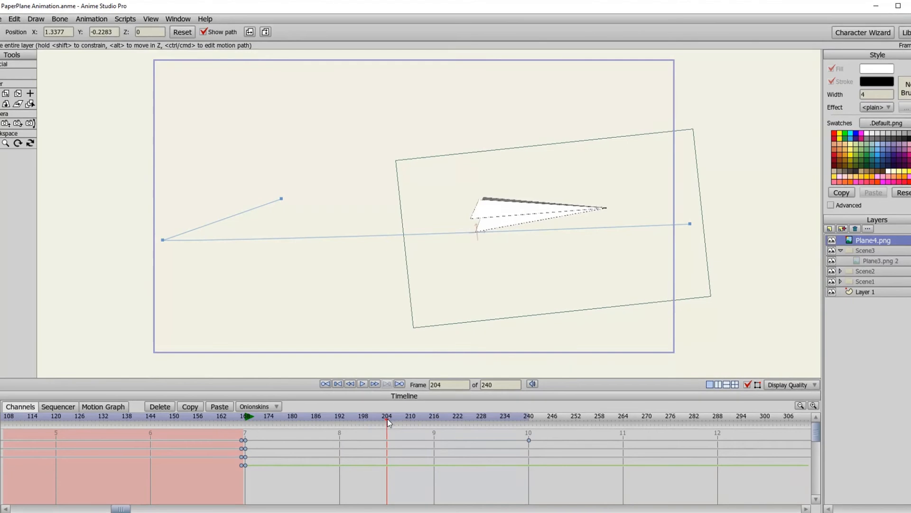
click(18, 93)
drag(606, 210, 606, 197)
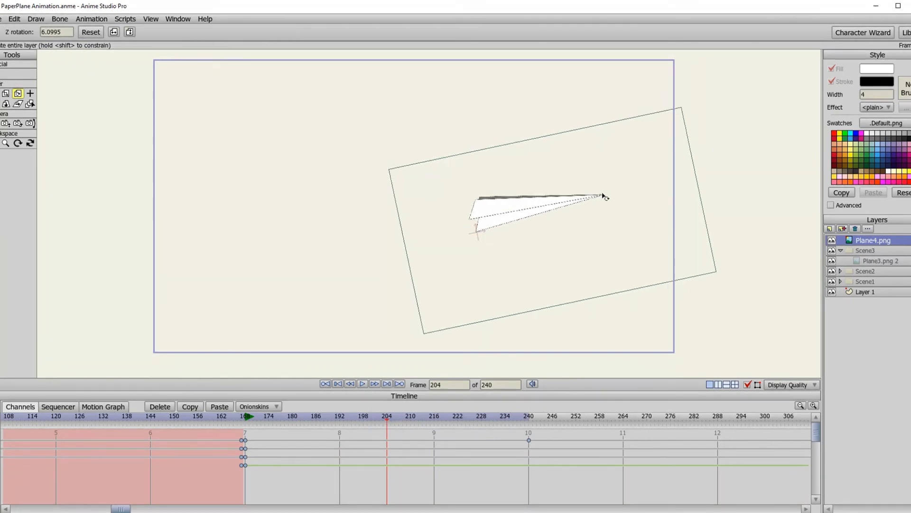
drag(385, 421, 531, 417)
drag(792, 178, 802, 229)
Step: Lower the plane's starting position at frame 168 and adjust its rotation at frame 204
drag(528, 421, 245, 417)
key(t)
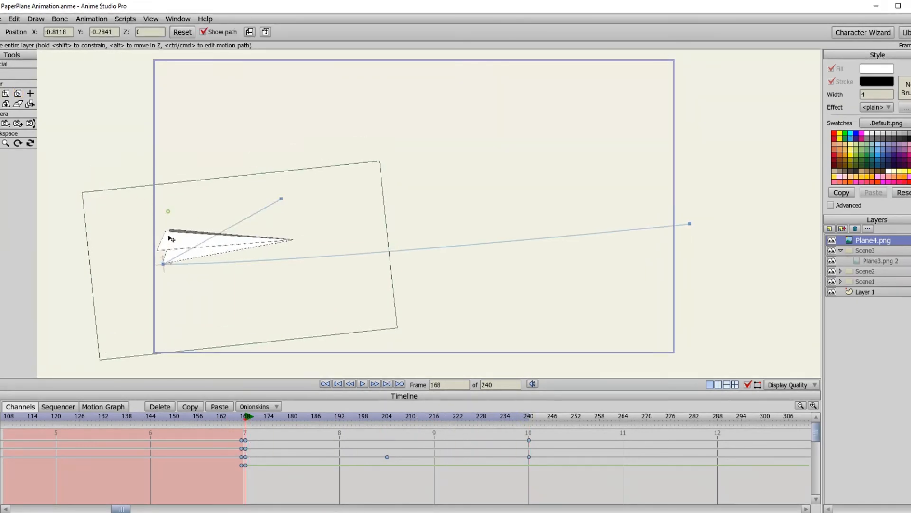
click(259, 418)
drag(259, 418, 385, 426)
click(17, 94)
drag(536, 240, 525, 229)
Step: At frame 168, rotate the plane nose up to about 38.6 degrees and move it further down toward the frame's lower edge
drag(389, 423, 247, 437)
drag(176, 288, 30, 141)
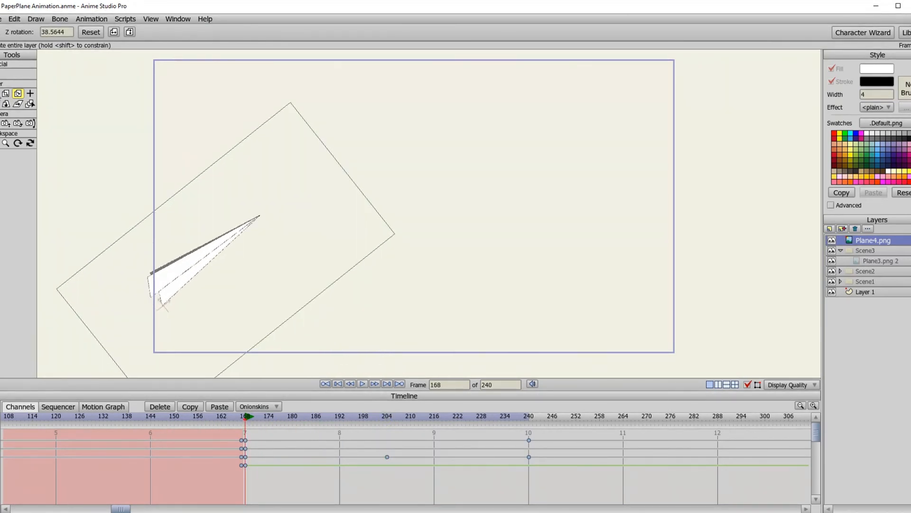
key(t)
drag(145, 260, 150, 336)
Step: Raise the plane's position at frame 192 to arc its flight path, and tilt its nose downward at frame 204
drag(246, 419, 340, 411)
drag(365, 297, 359, 207)
drag(337, 419, 387, 394)
click(17, 93)
drag(537, 180, 566, 200)
Step: Scrub the timeline through frame 240 to check Plane4's flight, and save the project
drag(384, 427, 532, 426)
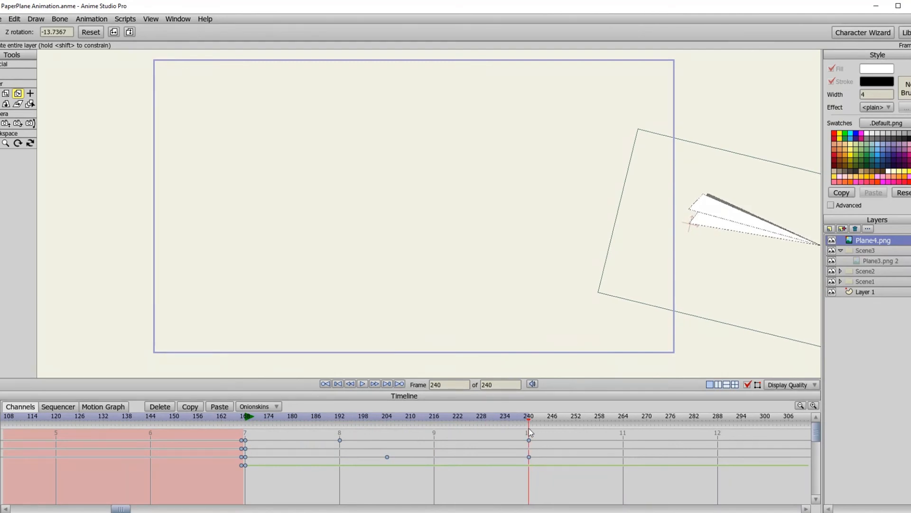
click(119, 420)
drag(177, 393, 530, 401)
click(1, 18)
click(14, 67)
mouse_move(526, 424)
mouse_down()
mouse_move(309, 421)
mouse_move(525, 421)
mouse_up()
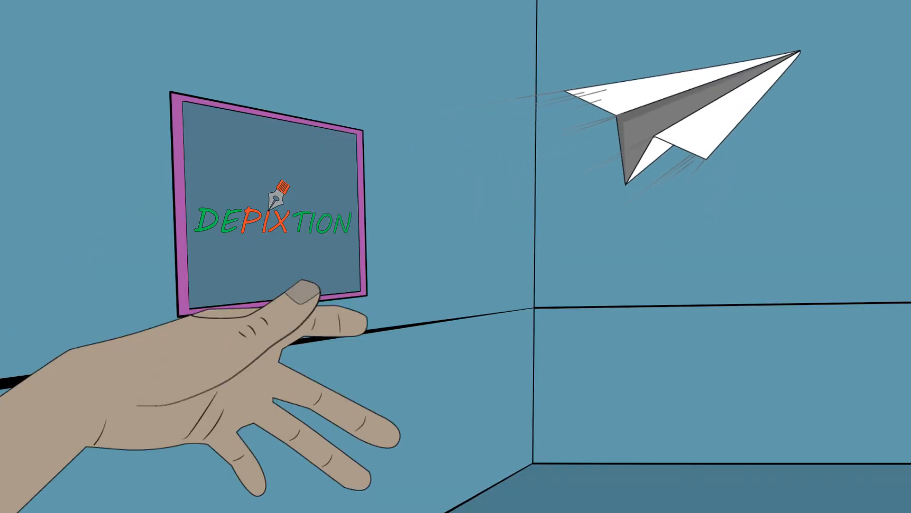